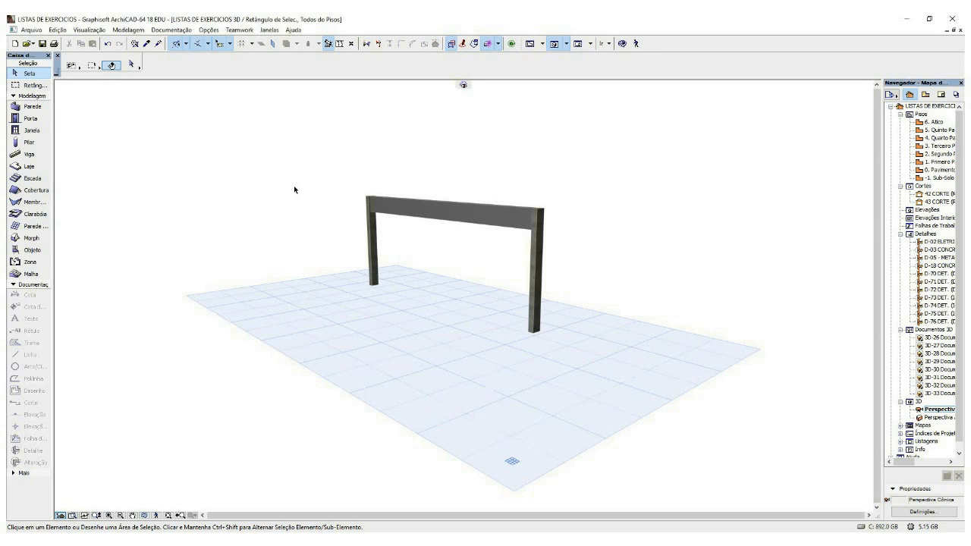
Examine the beam and its two columns from several angles and distances in the 3D view.
left_click_drag(293, 185, 288, 163)
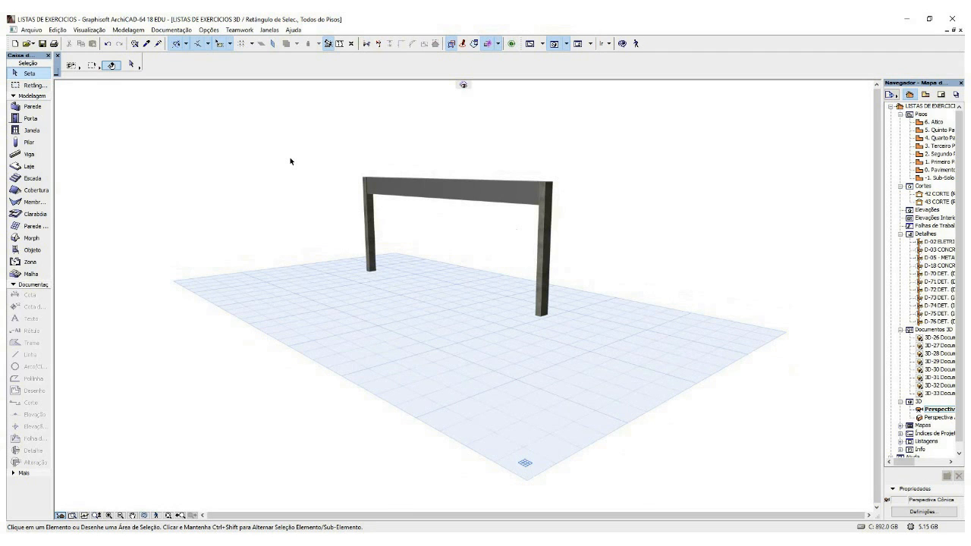
scroll(298, 161, "down", 2)
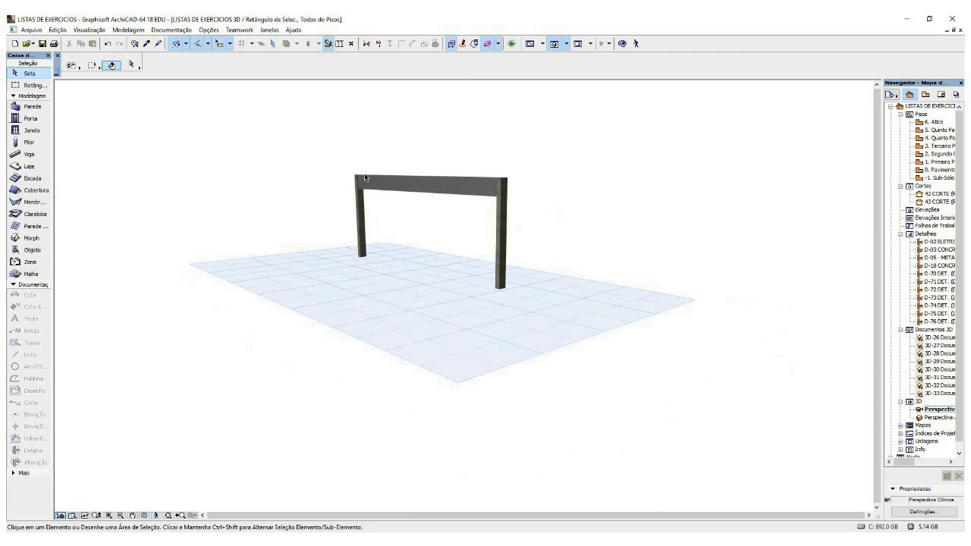
left_click_drag(450, 248, 569, 162)
scroll(486, 242, "up", 2)
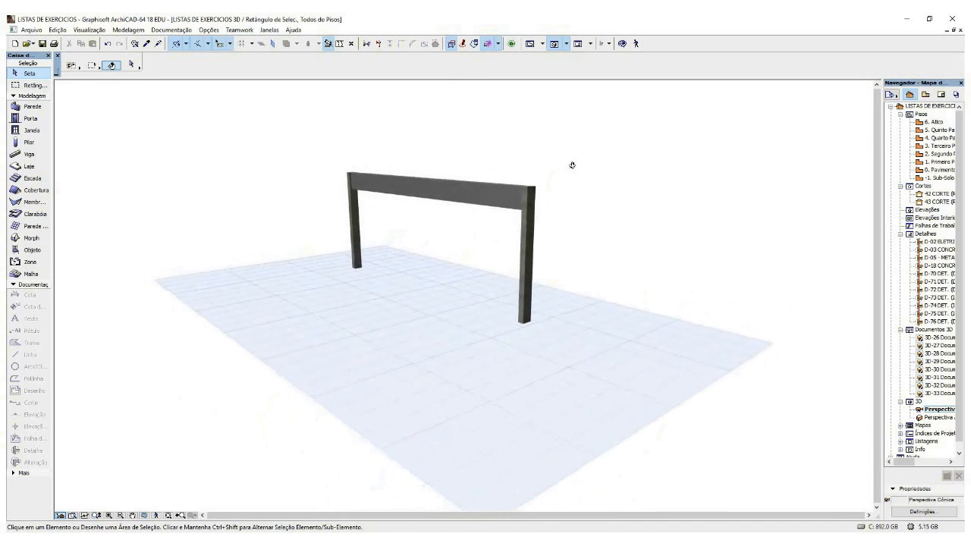
left_click_drag(480, 219, 434, 274)
scroll(466, 283, "down", 2)
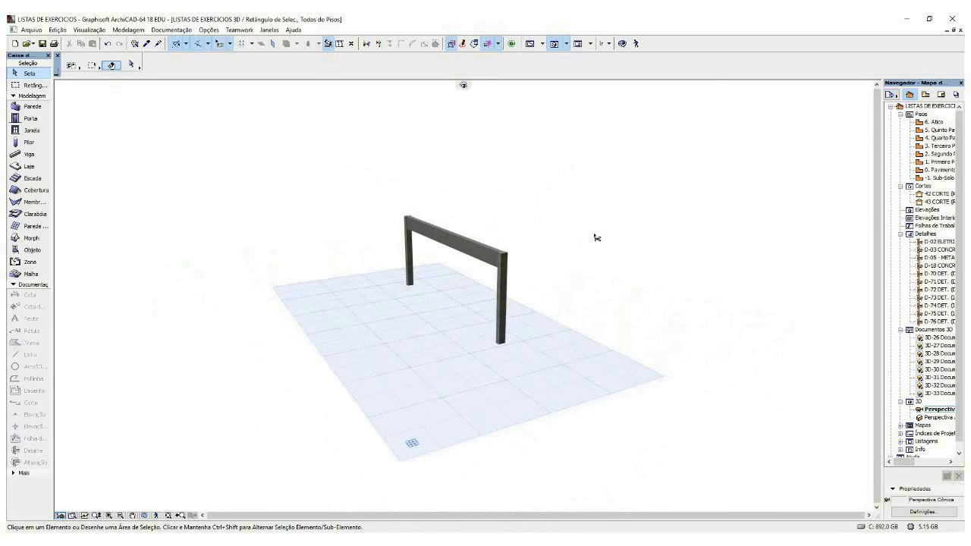
Undo the last deletions to restore the wall above the beam and the slab beside it.
key("ctrl+z")
left_click(549, 237)
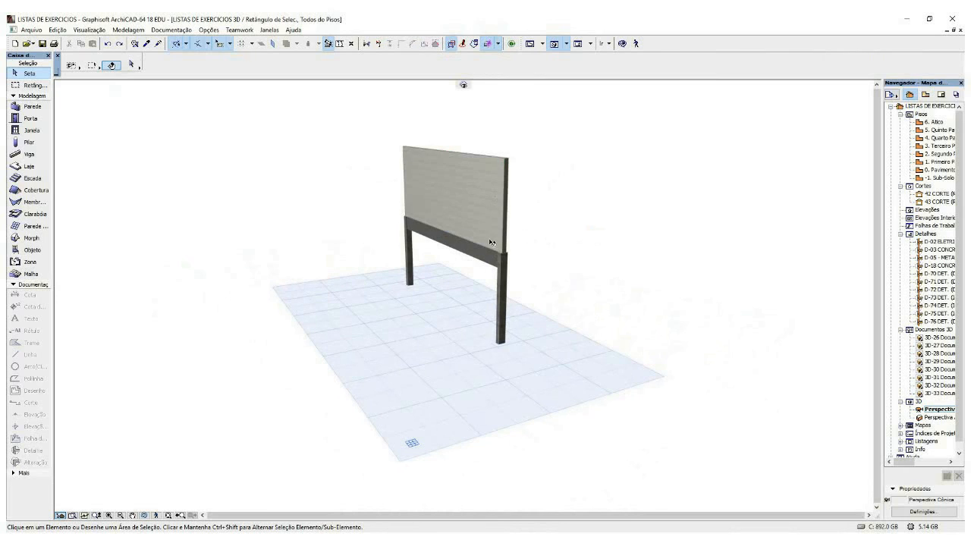
left_click(497, 204)
left_click(533, 253)
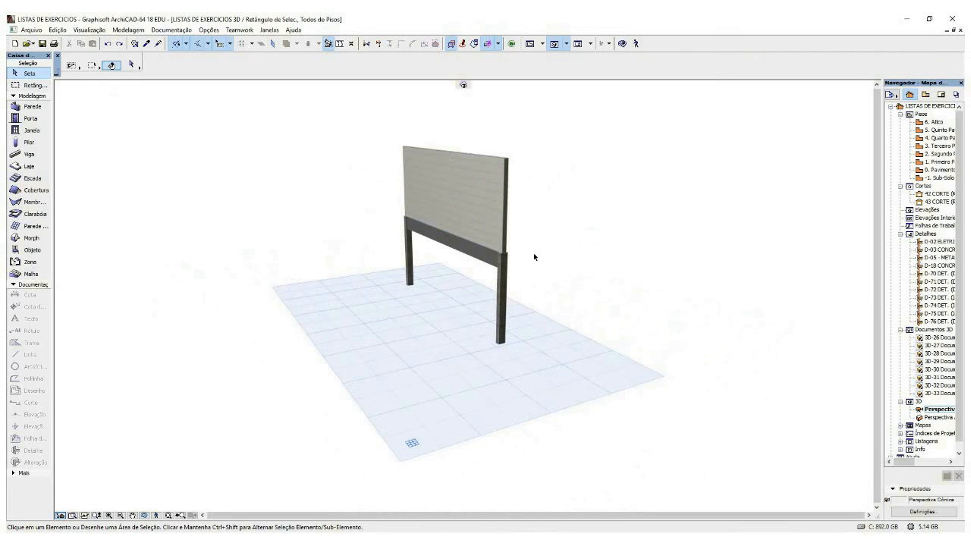
left_click(479, 259)
left_click(591, 259)
key("ctrl+z")
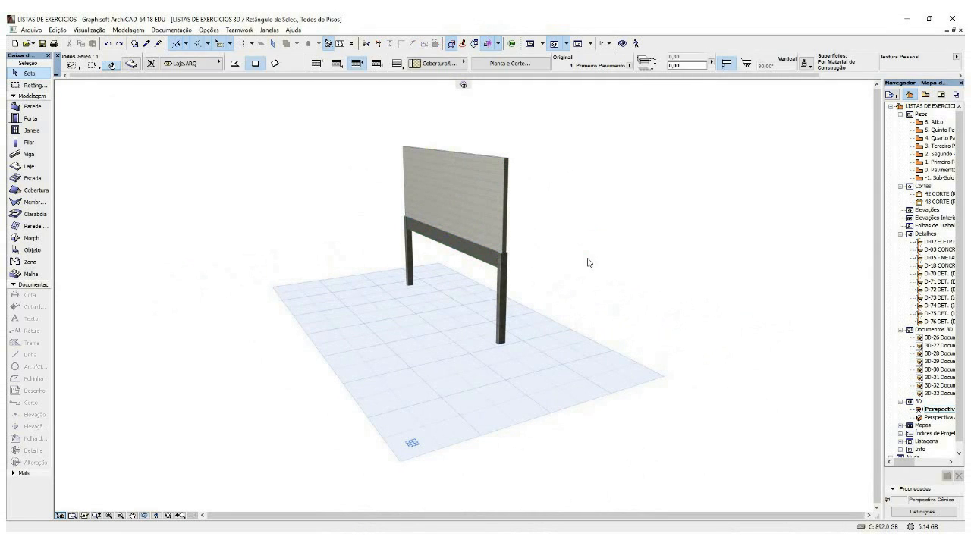
Inspect the wall and slab from the other side of the frame and open the D-03 CONCRETO detail.
left_click(514, 275)
left_click_drag(493, 266, 334, 262)
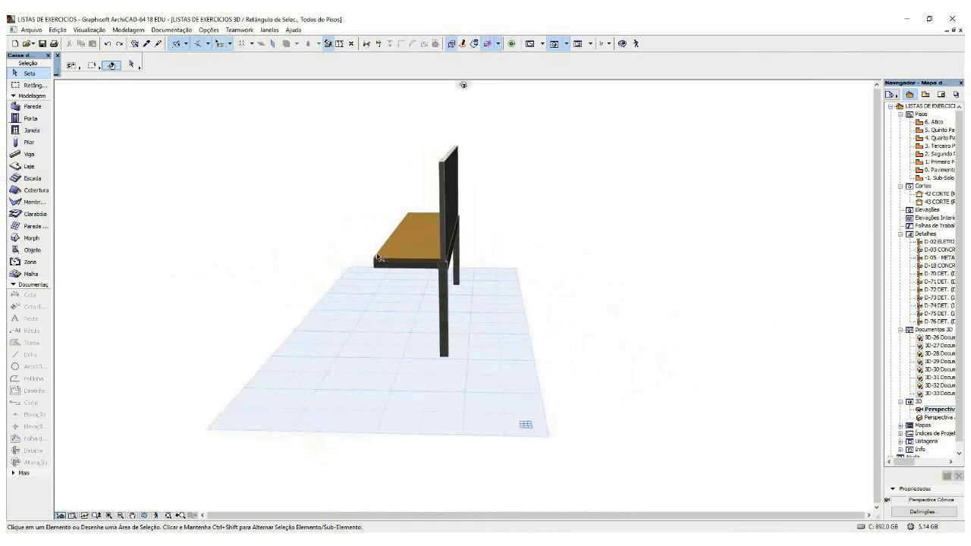
left_click_drag(450, 277, 512, 206)
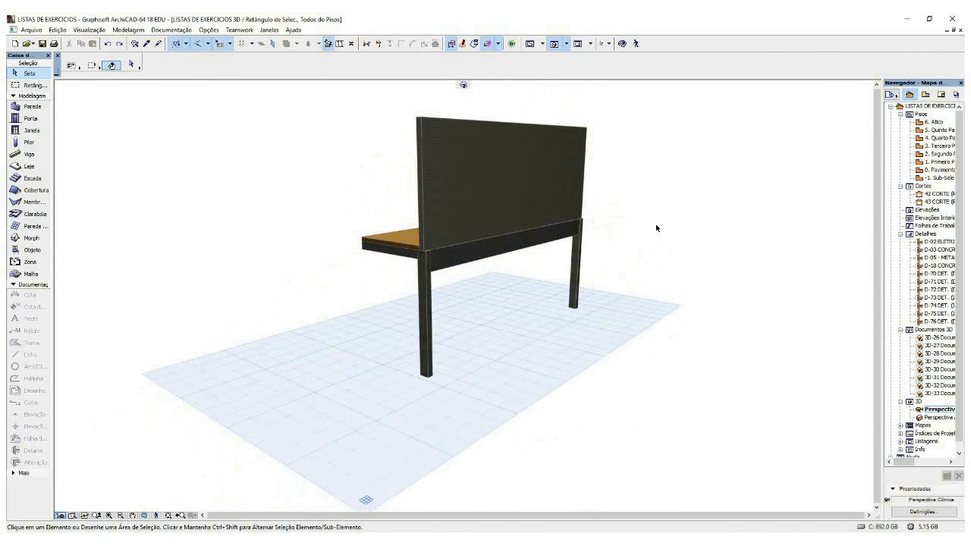
double_click(940, 250)
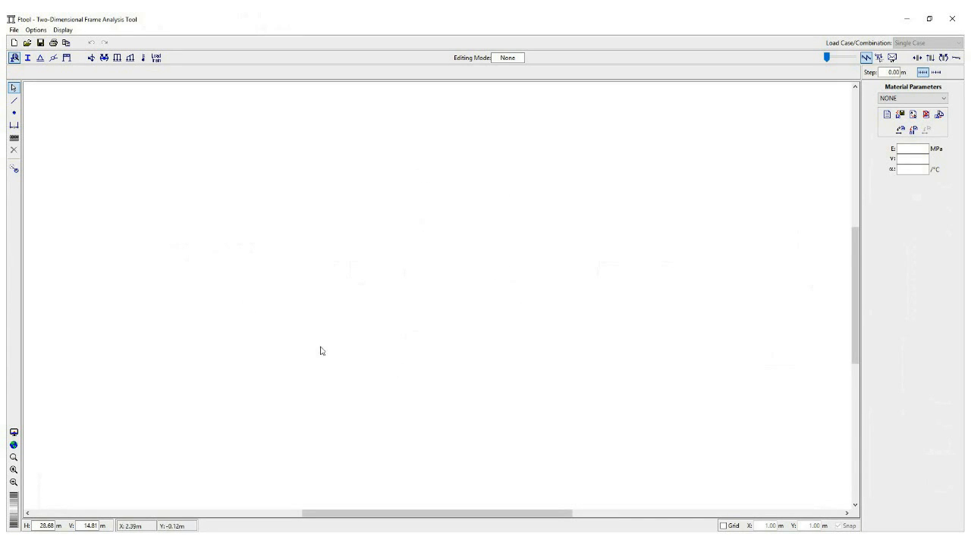
Switch to Ftool and turn on the drawing grid with a horizontal spacing of 6.50 m.
left_click(396, 540)
left_click(723, 526)
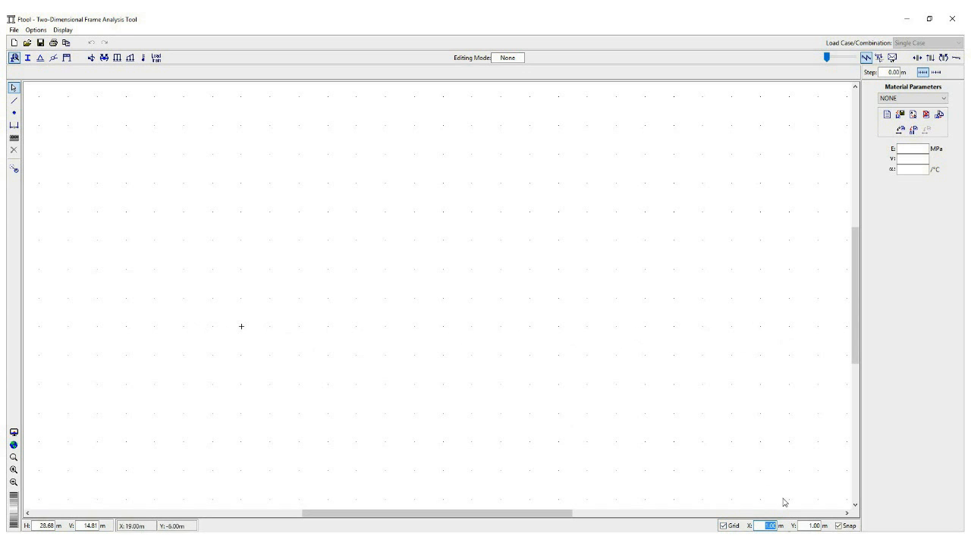
type("6.5")
key("Return")
left_click_drag(333, 320, 334, 286)
scroll(280, 259, "up", 1)
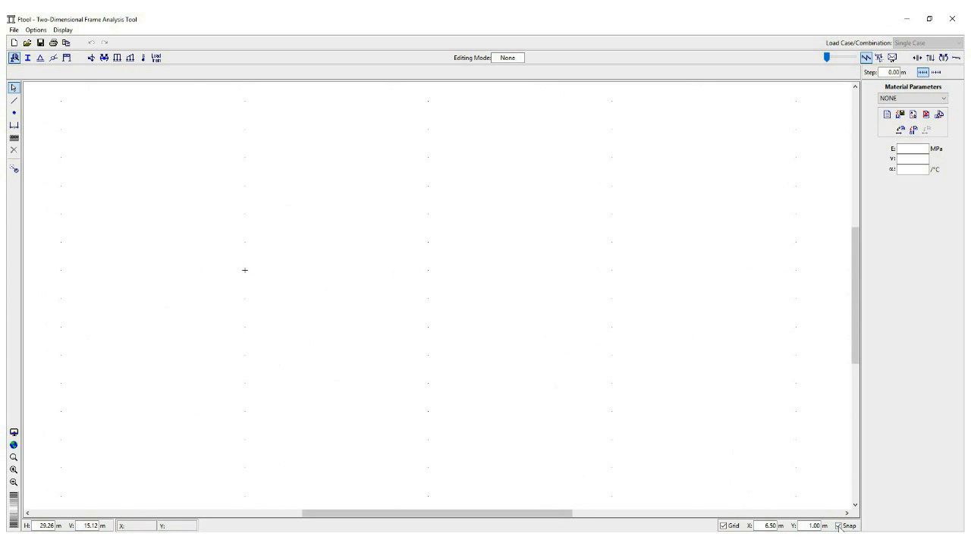
Draw a horizontal member from the origin to the grid point at X 6.50 m, Y 0.00 m.
left_click(15, 113)
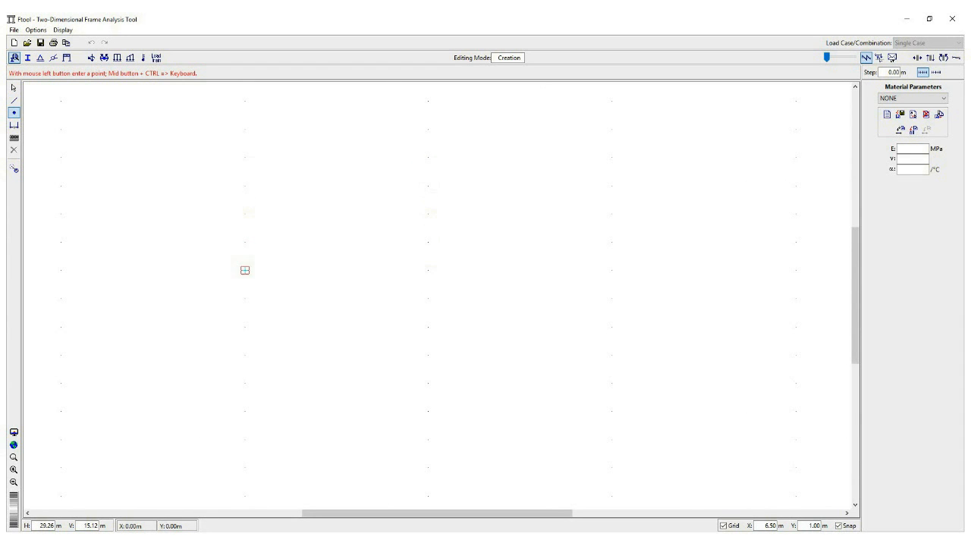
key("Escape")
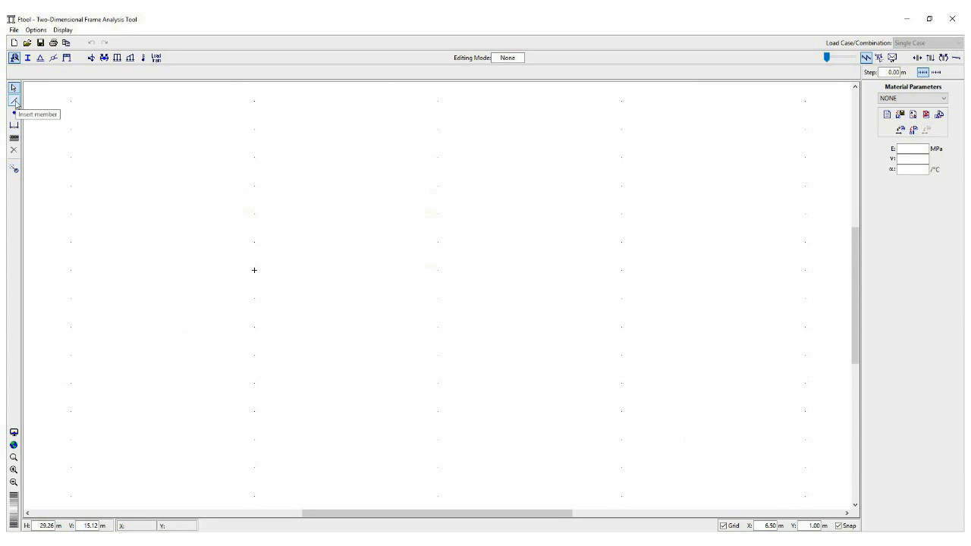
left_click(13, 101)
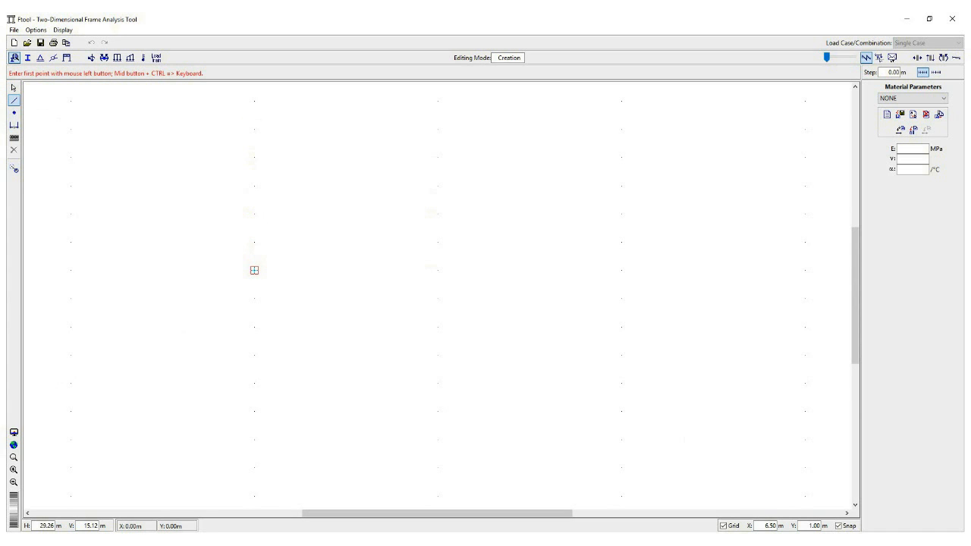
left_click(254, 270)
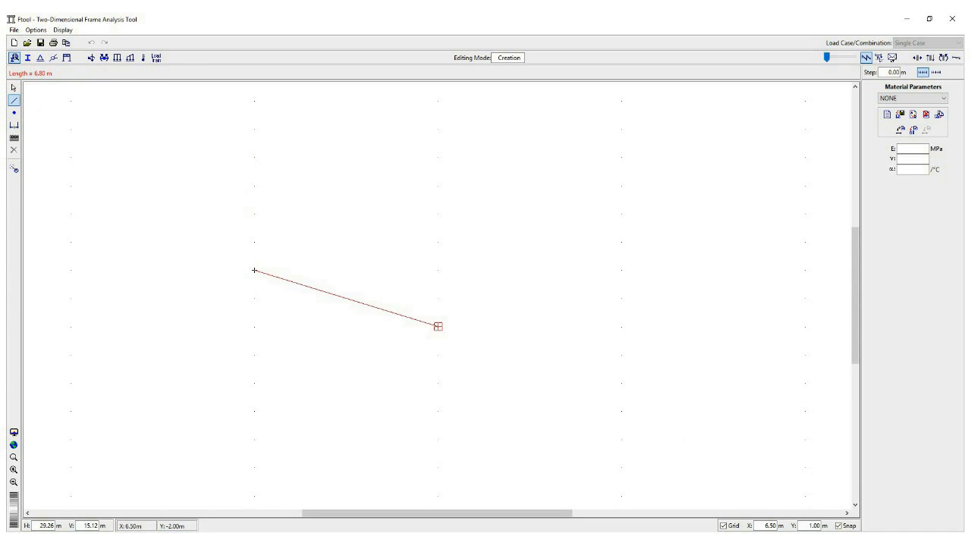
left_click(437, 270)
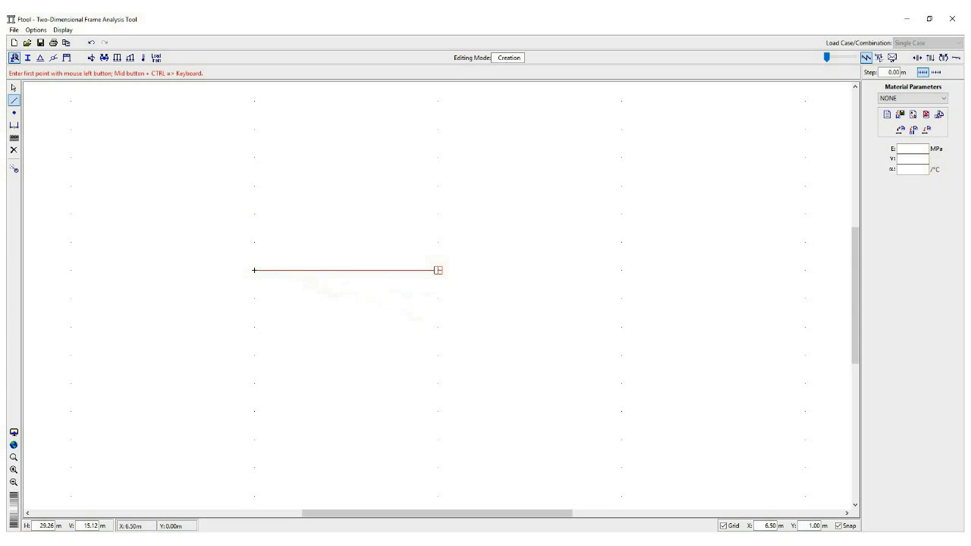
scroll(440, 297, "up", 2)
scroll(423, 314, "up", 5)
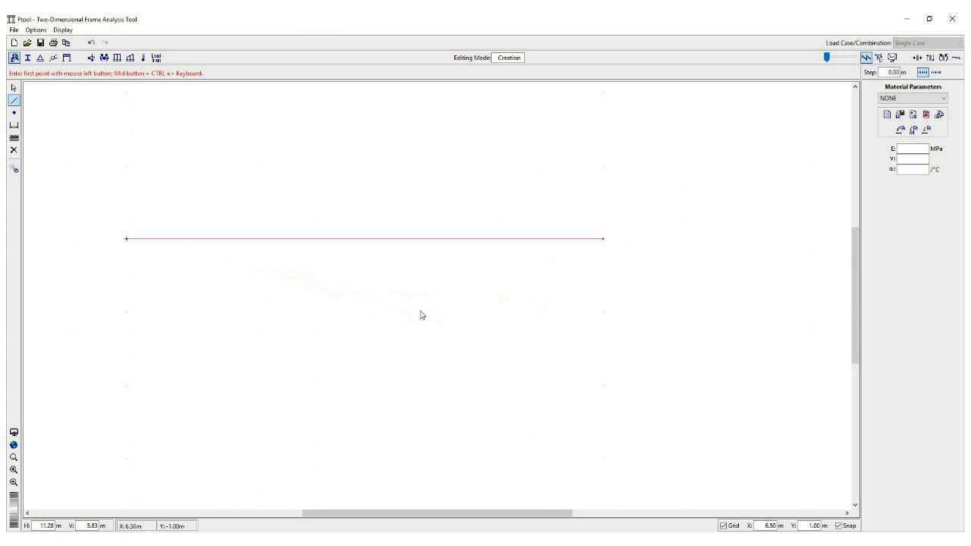
left_click_drag(420, 314, 513, 331)
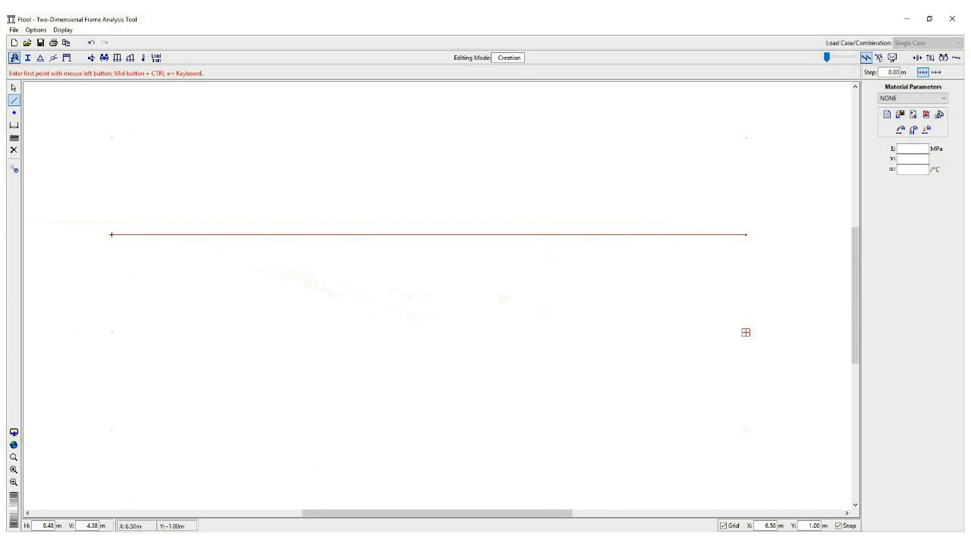
key("Escape")
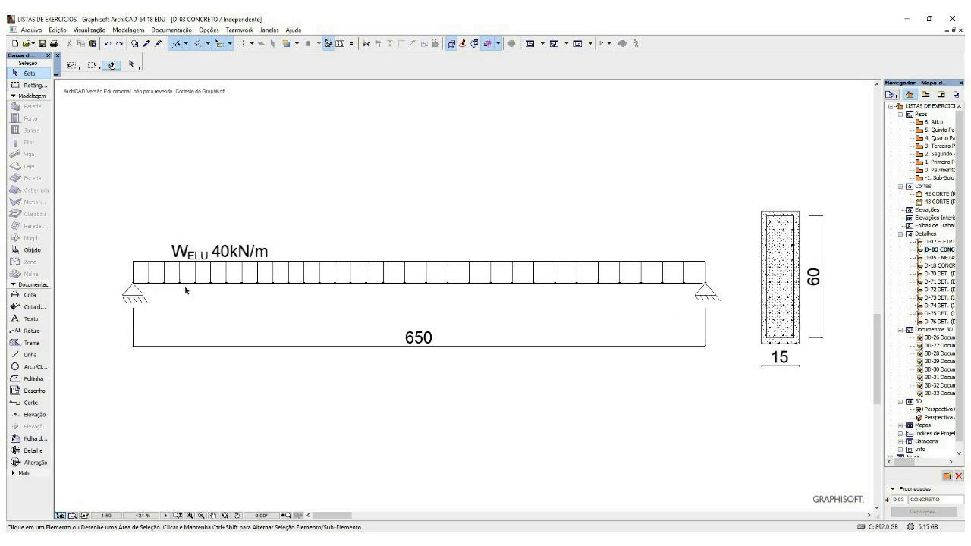
Check the beam's end supports in the ArchiCAD D-03 CONCRETO detail and return to Ftool.
left_click(135, 285)
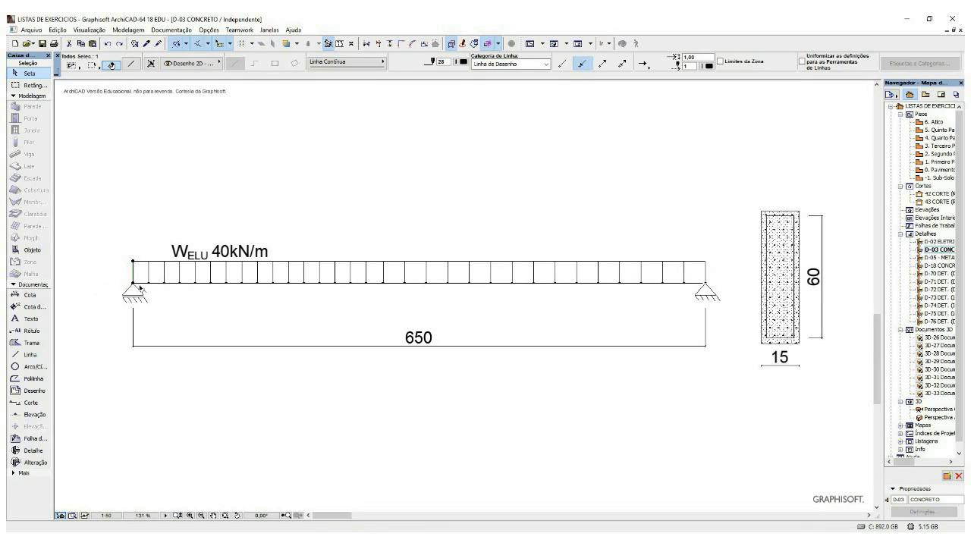
left_click(140, 289)
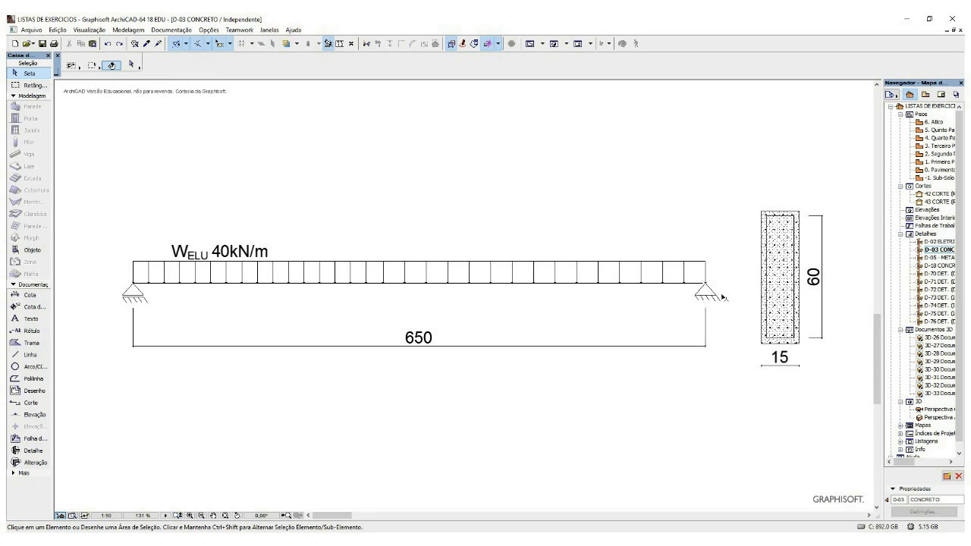
left_click(419, 540)
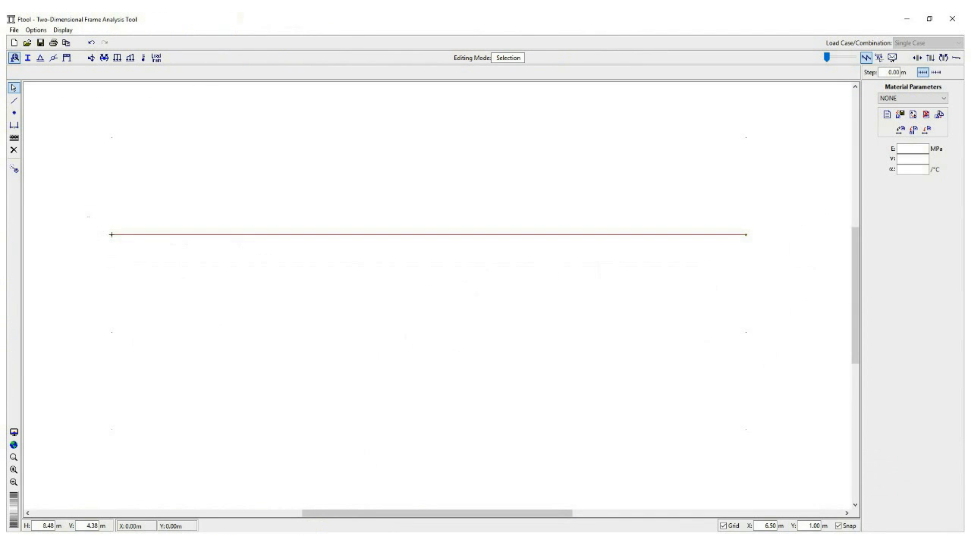
Apply a roller support to the member's left node, with Y displacement fixed and X displacement and Z rotation free.
left_click_drag(88, 217, 128, 262)
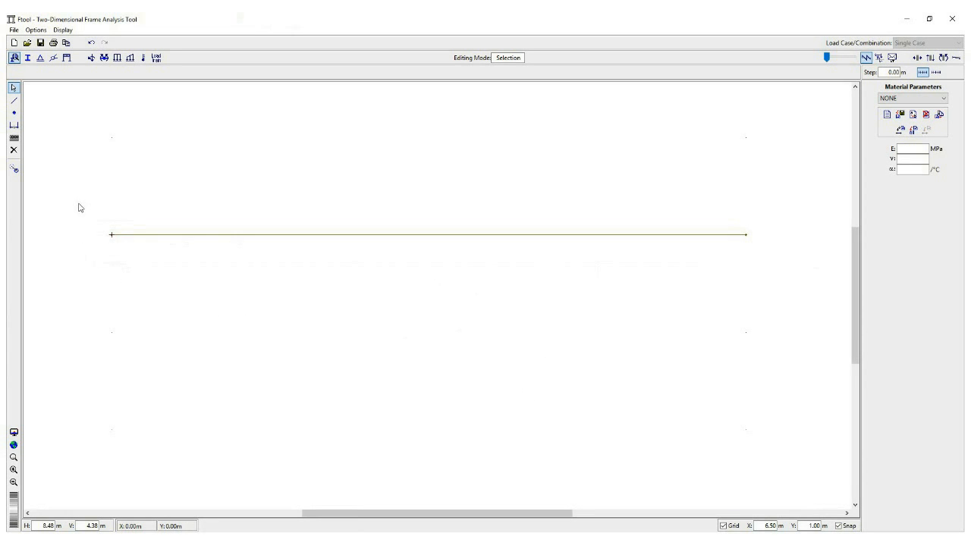
left_click(40, 59)
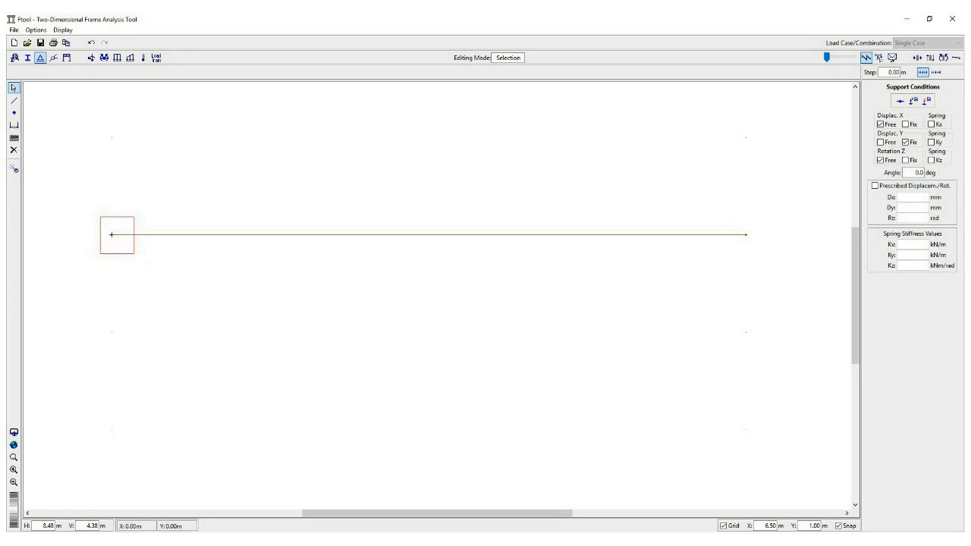
left_click(928, 106)
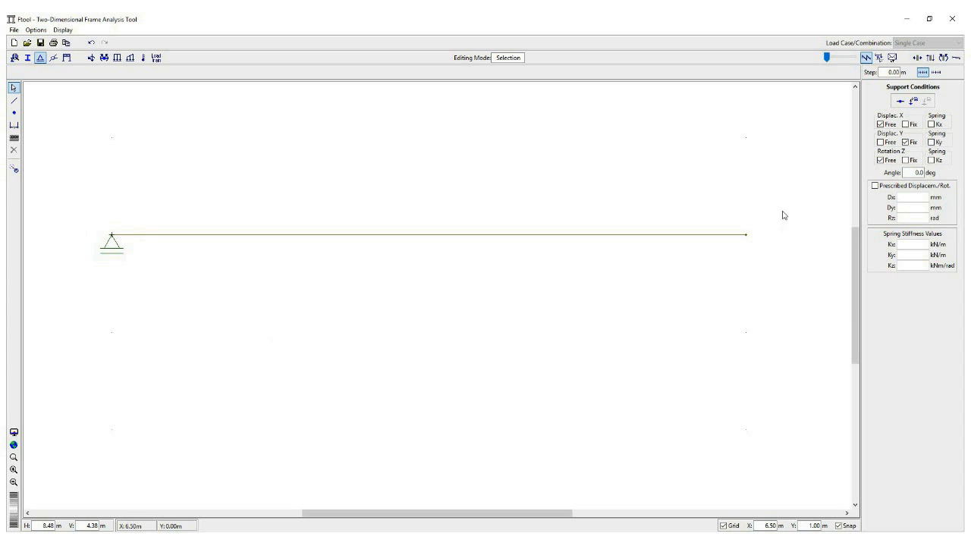
Apply a pinned support to the member's right node, with X and Y displacements fixed and Z rotation free.
left_click_drag(783, 211, 733, 289)
left_click(926, 101)
scroll(427, 361, "up", 2)
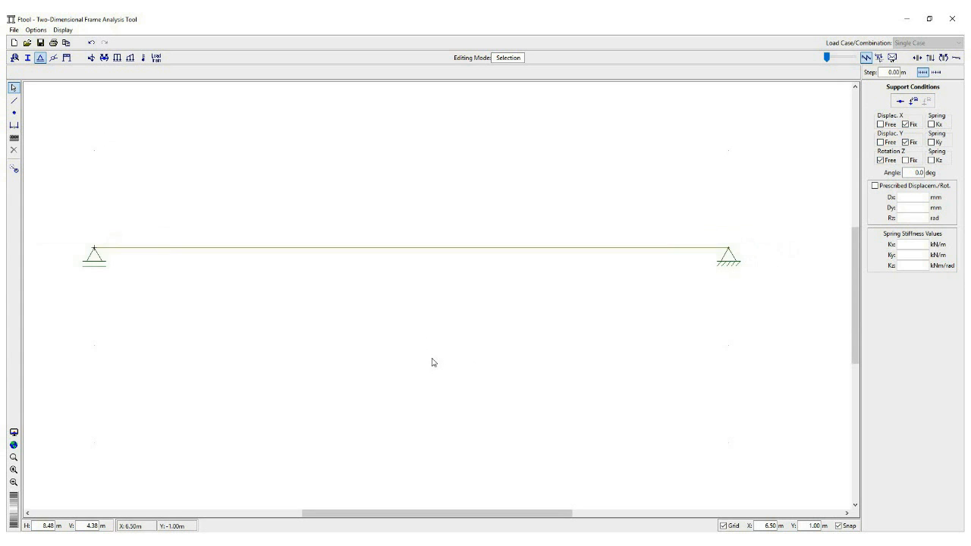
left_click_drag(442, 358, 472, 364)
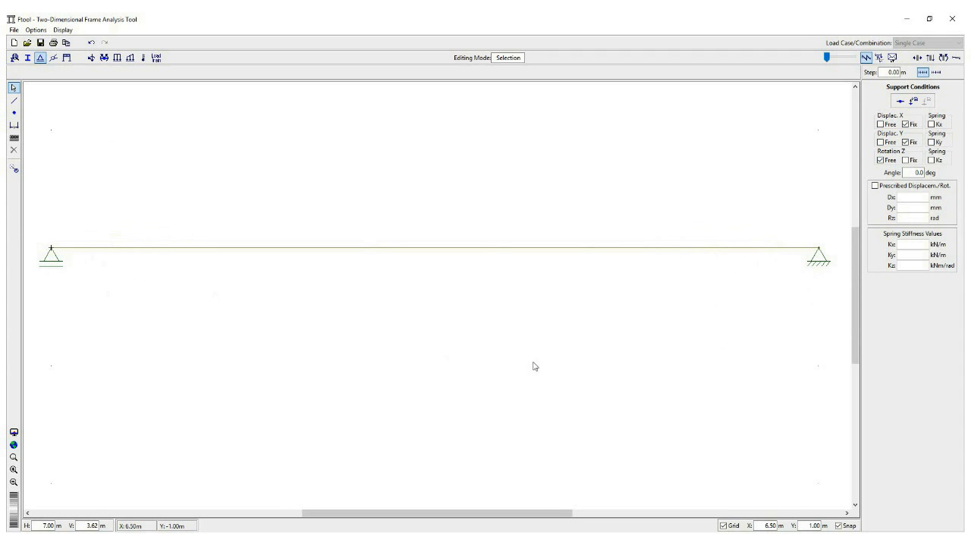
scroll(528, 368, "down", 1)
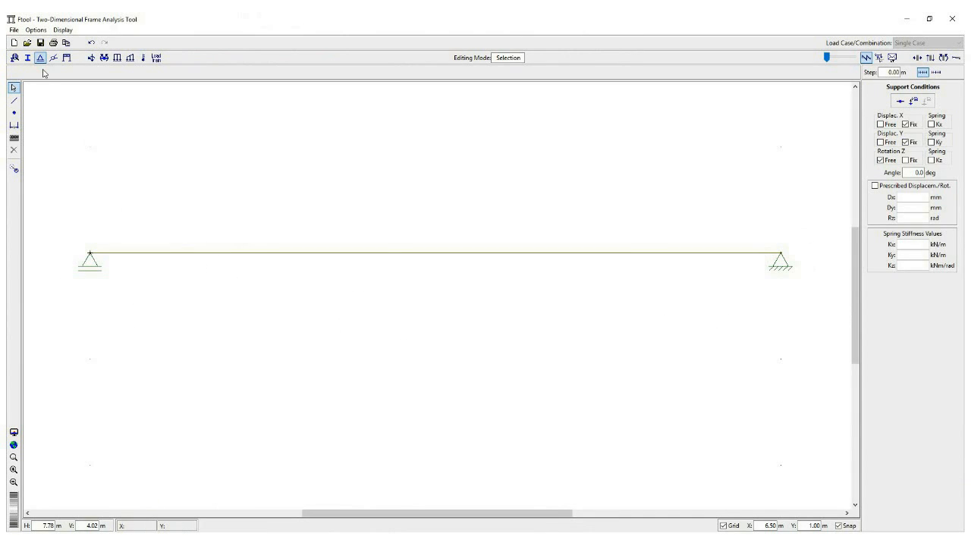
Create a new uniform loading labelled WELU.
left_click(117, 58)
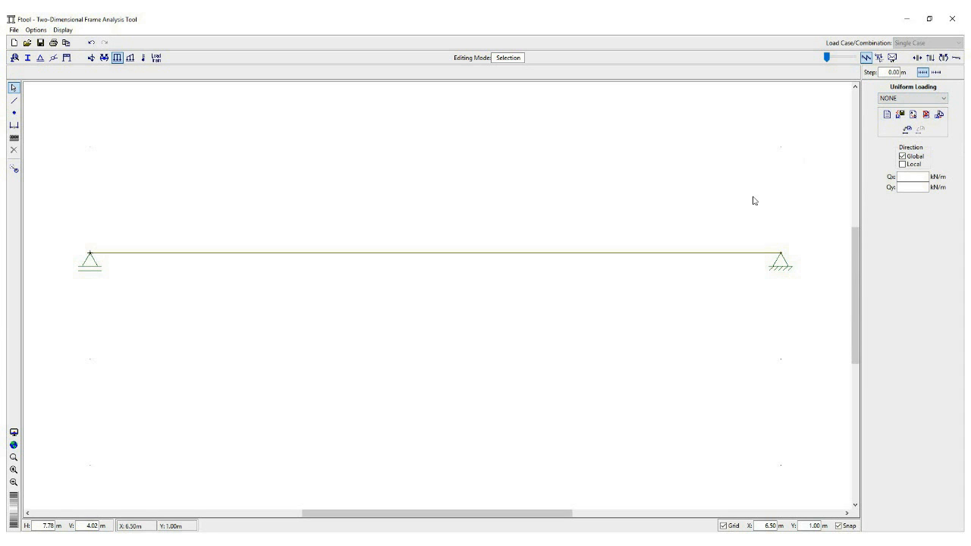
left_click(886, 115)
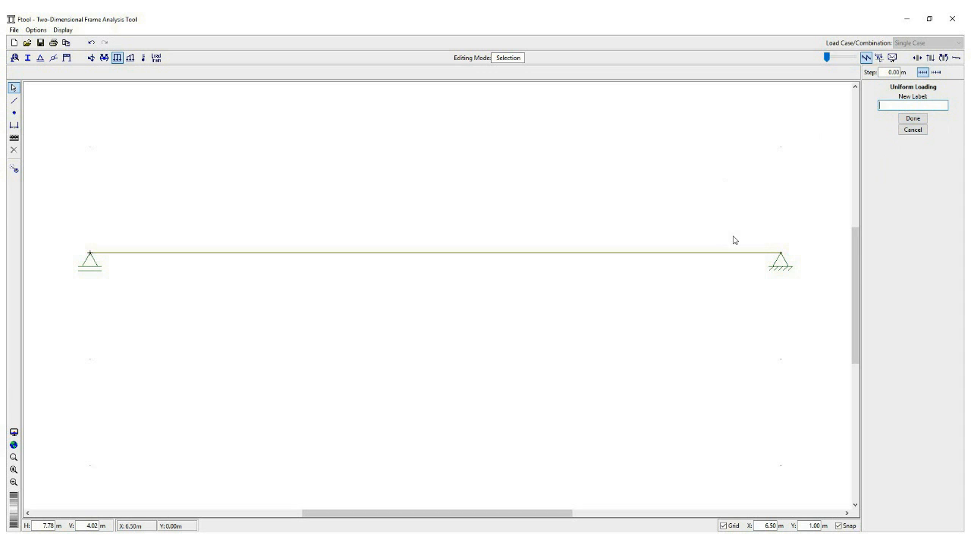
type("WELU")
left_click(912, 120)
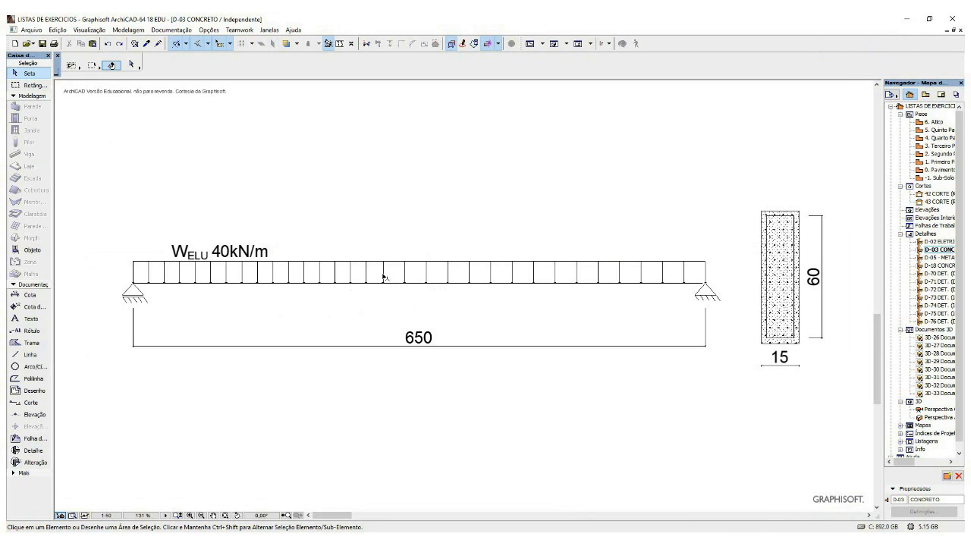
Check the distributed load on the beam in the ArchiCAD detail and return to Ftool.
left_click(384, 276)
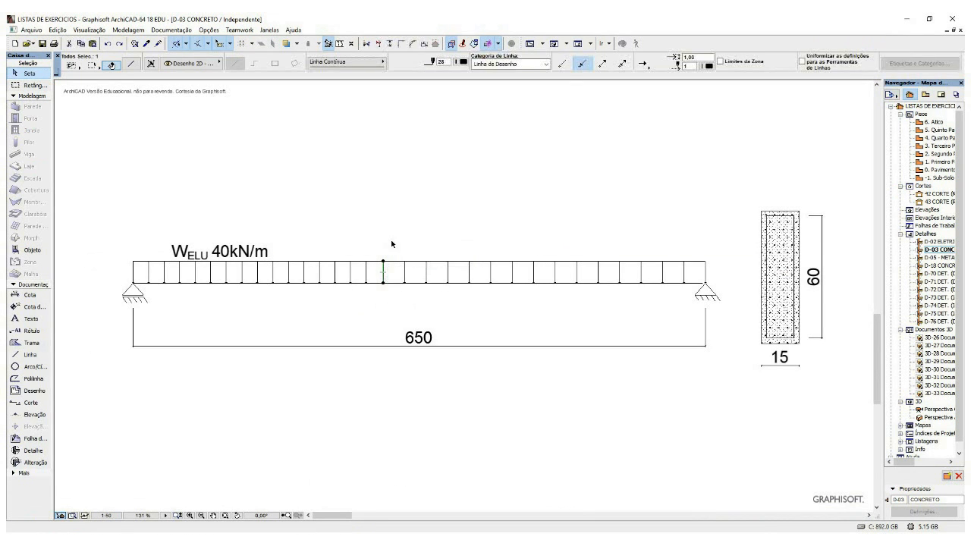
left_click(391, 243)
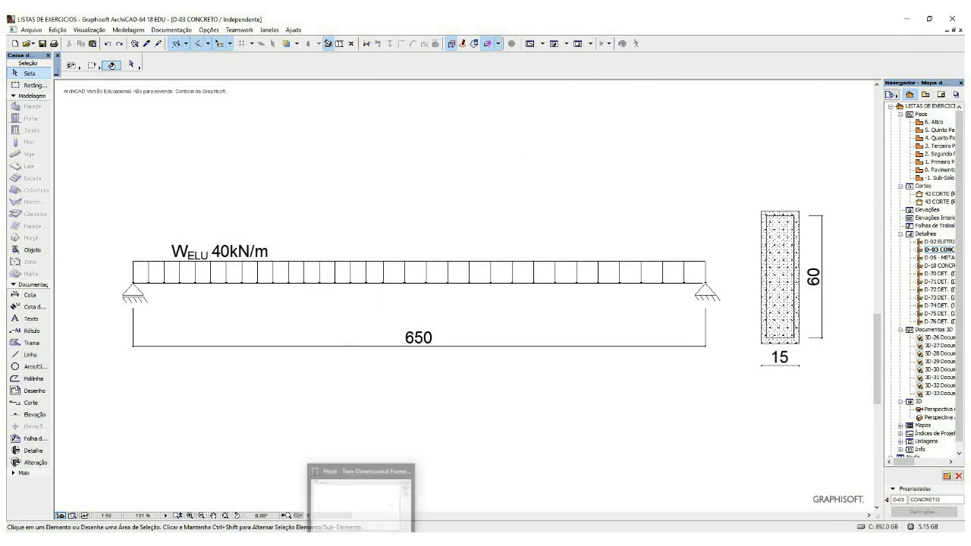
left_click(362, 539)
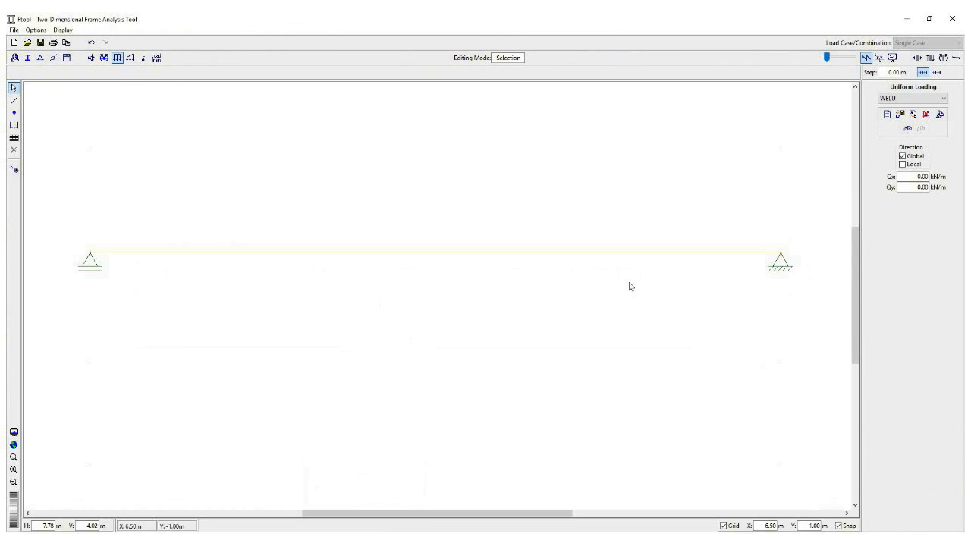
Set the WELU loading's Qy to -40 kN/m and apply it along the whole beam member.
double_click(918, 186)
type("-40")
left_click_drag(65, 236, 813, 261)
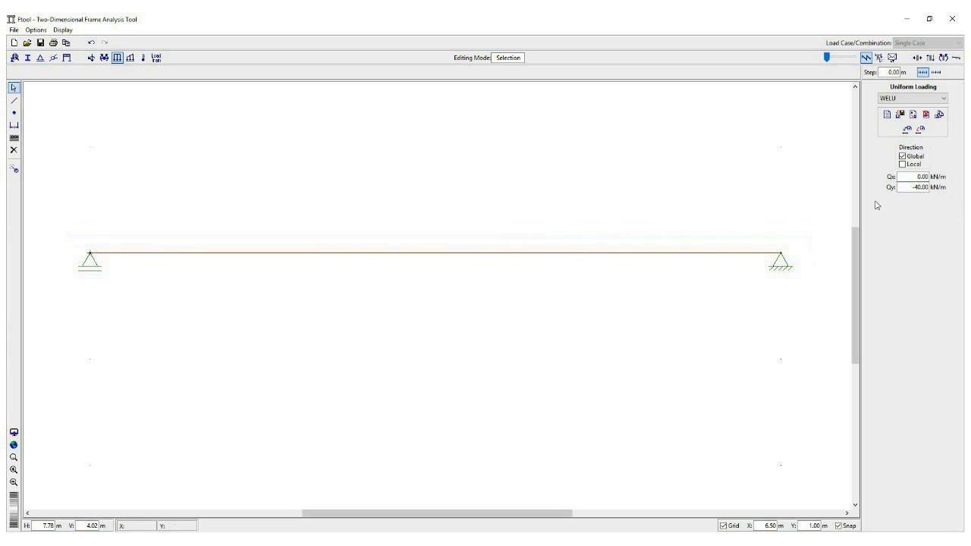
left_click(921, 130)
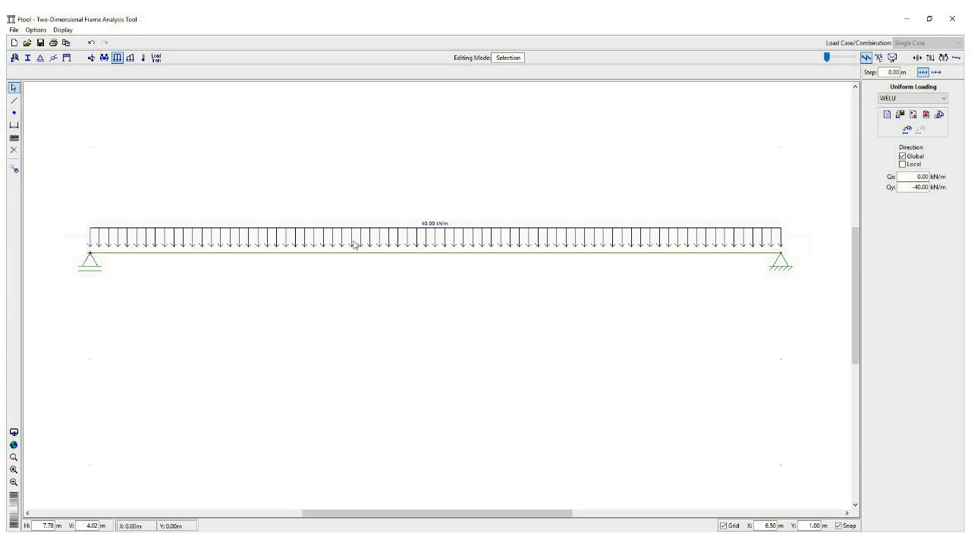
Set the text display size to Large.
scroll(431, 234, "up", 1)
scroll(435, 234, "down", 1)
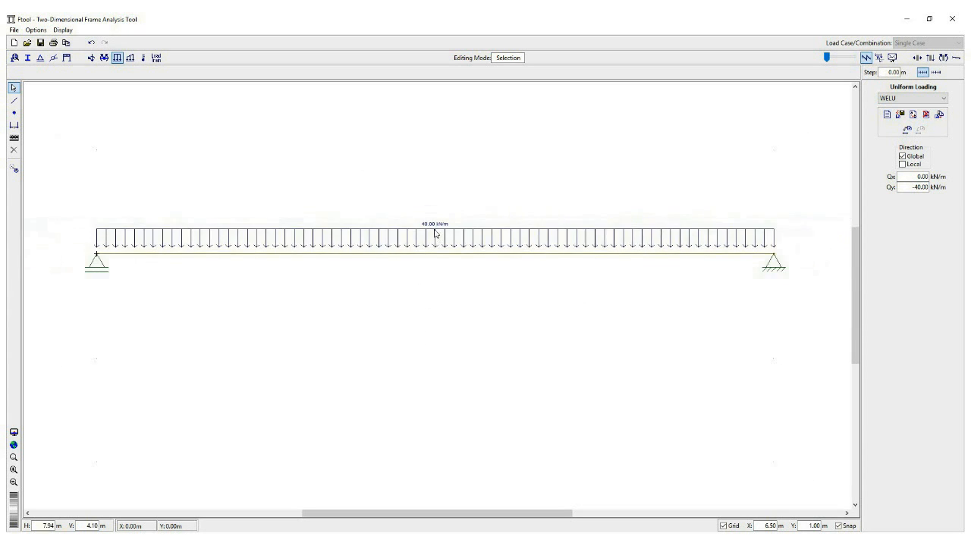
left_click(38, 32)
mouse_move(80, 79)
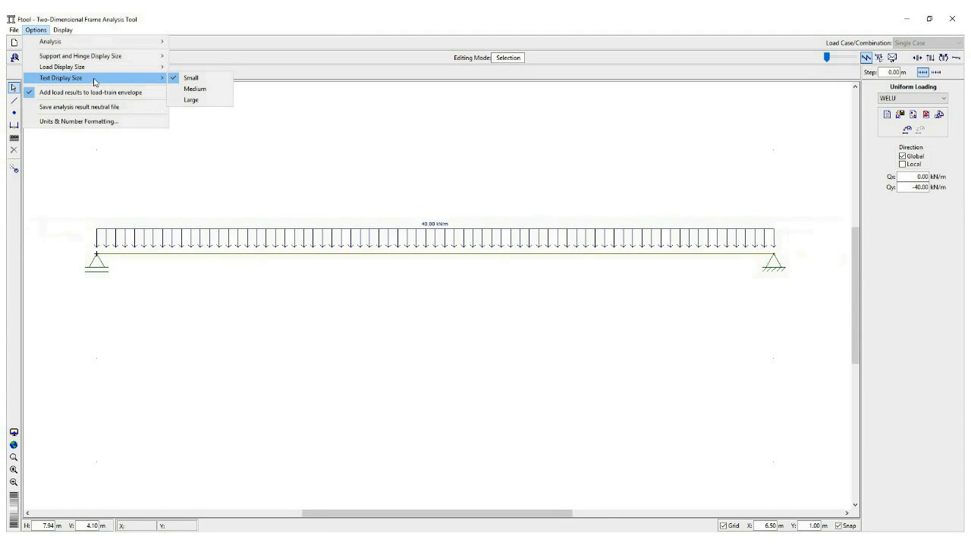
left_click(194, 100)
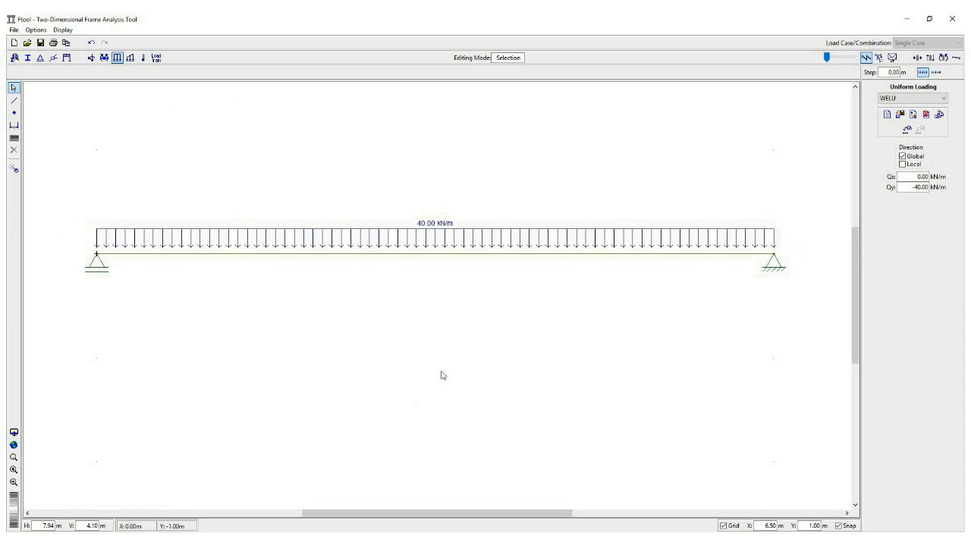
Try to display the bending moment diagram, and create a Concrete Isotropic material labelled CONCRETO.
left_click(943, 59)
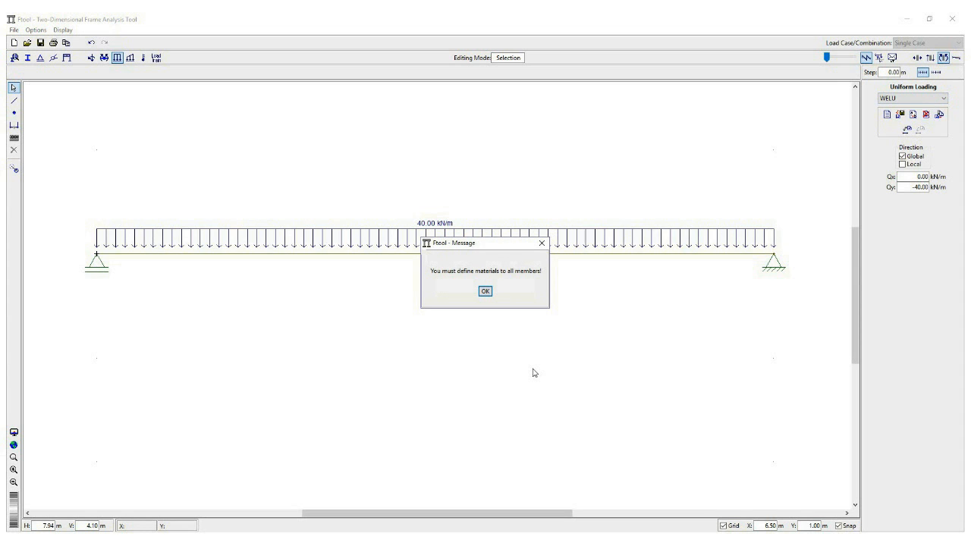
left_click(485, 291)
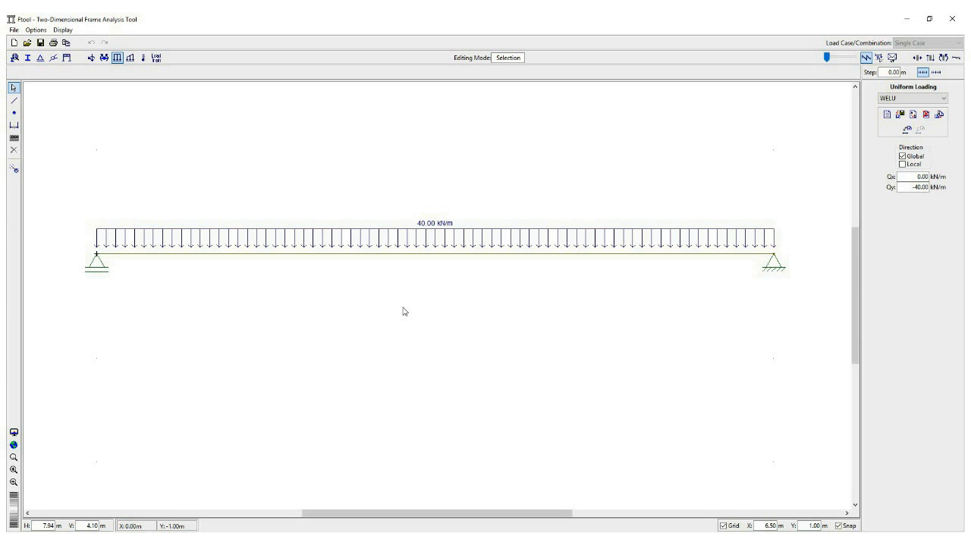
left_click(13, 59)
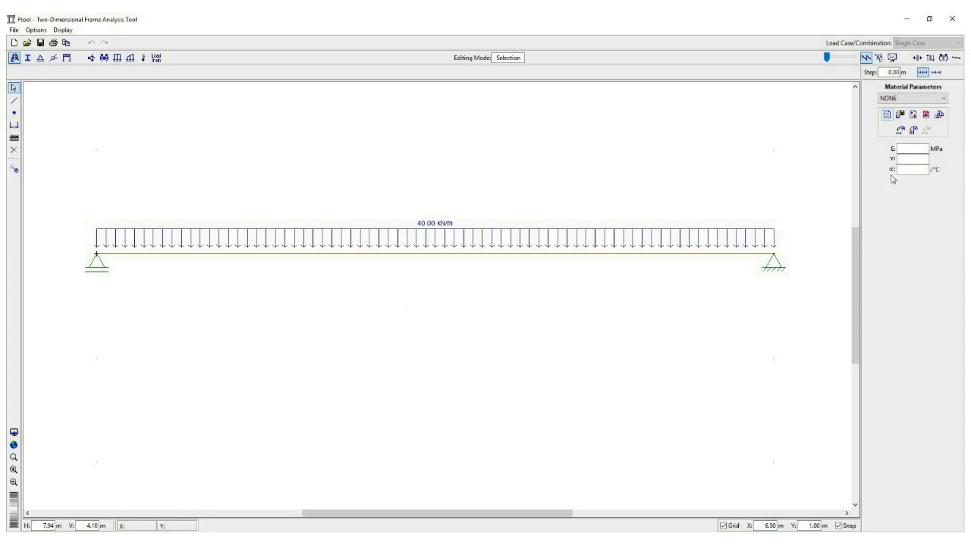
left_click(885, 115)
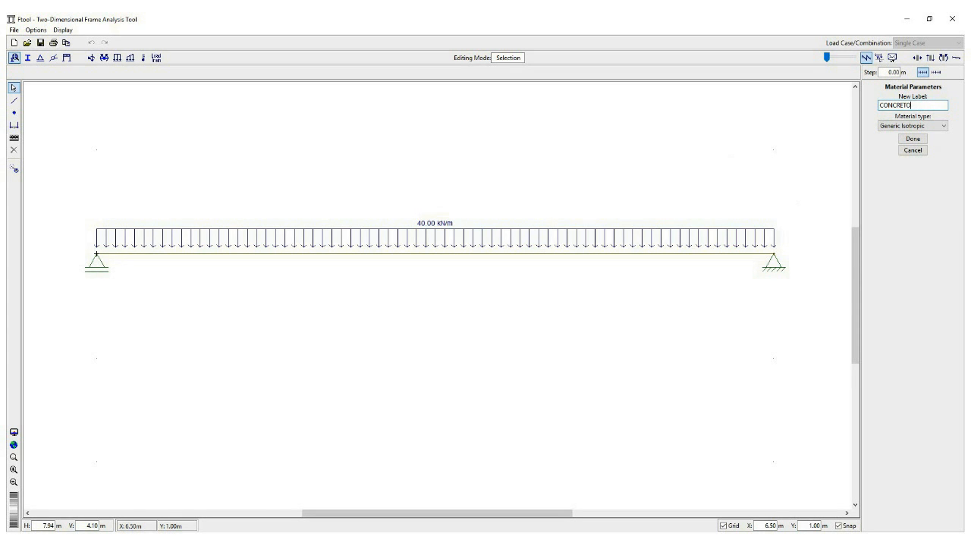
left_click(943, 130)
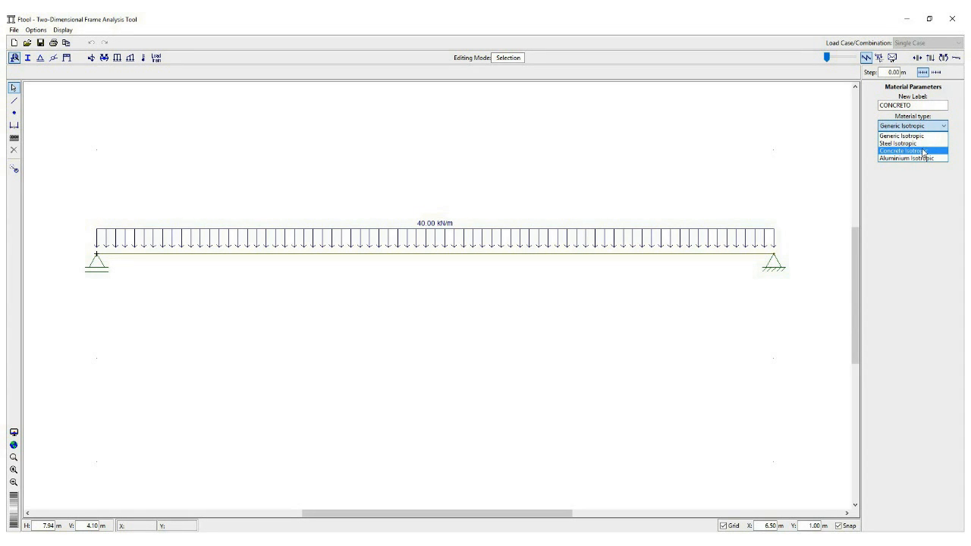
left_click(923, 151)
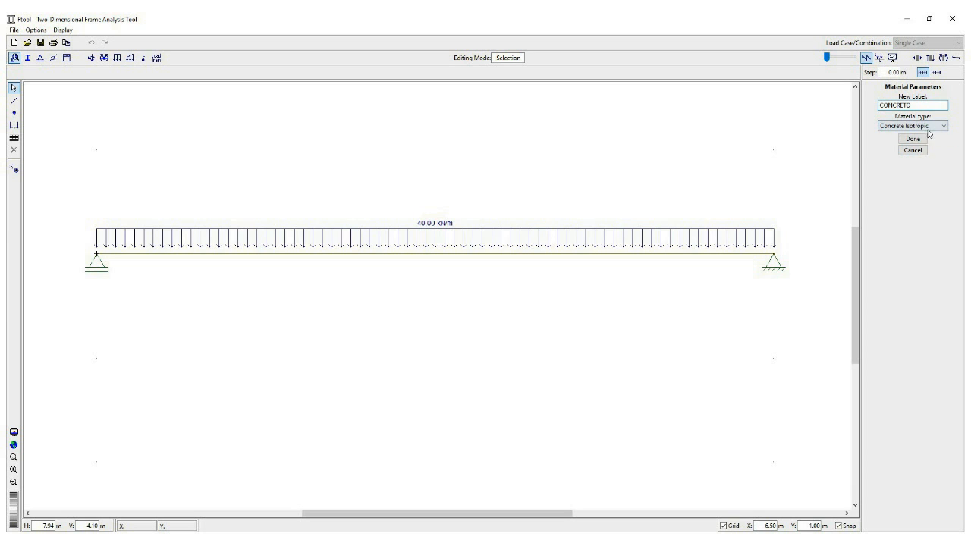
left_click(912, 140)
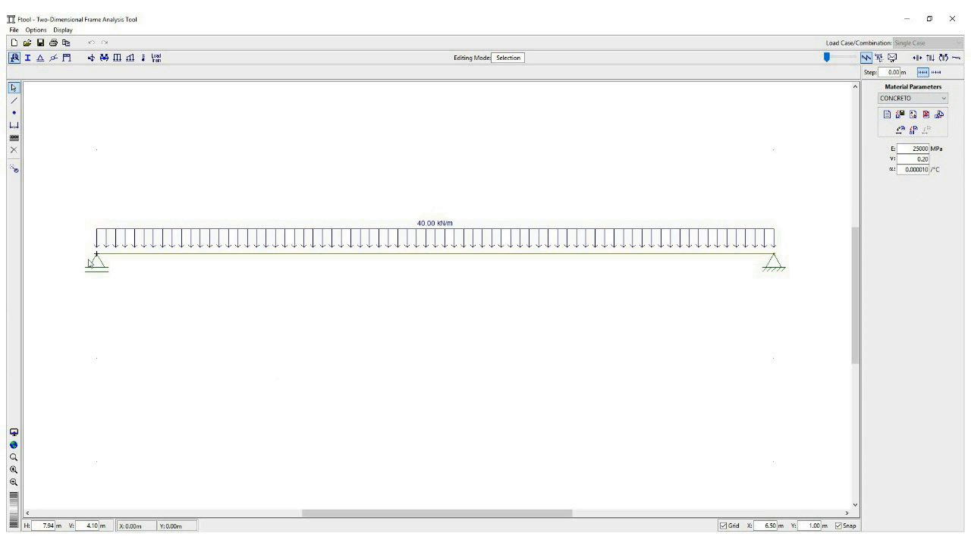
Apply the CONCRETO material to the beam member and try the bending moment diagram again.
left_click_drag(73, 241, 804, 267)
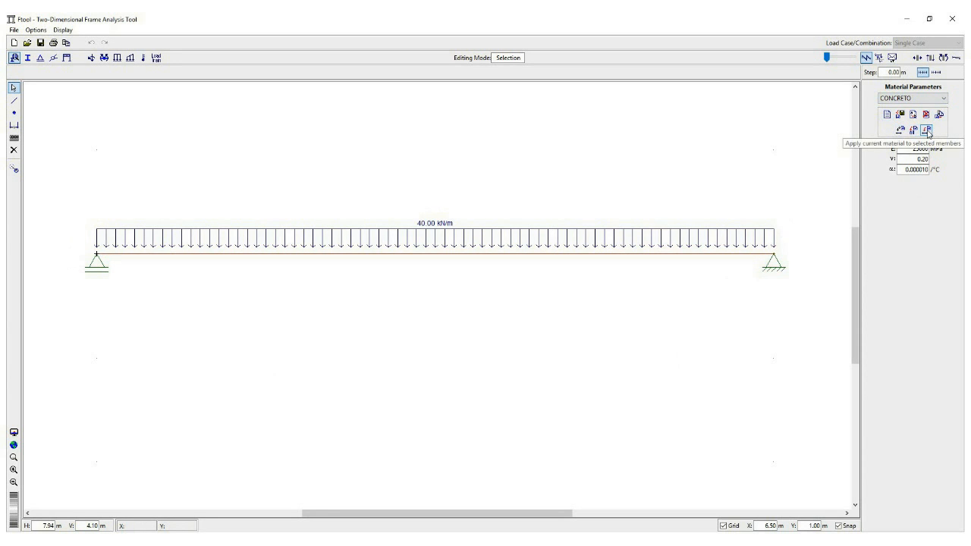
left_click(927, 130)
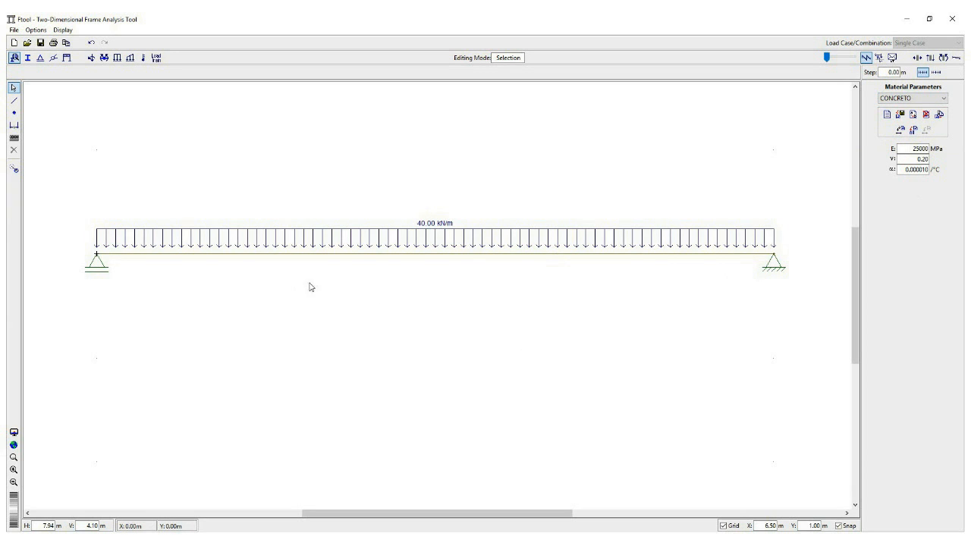
left_click(943, 57)
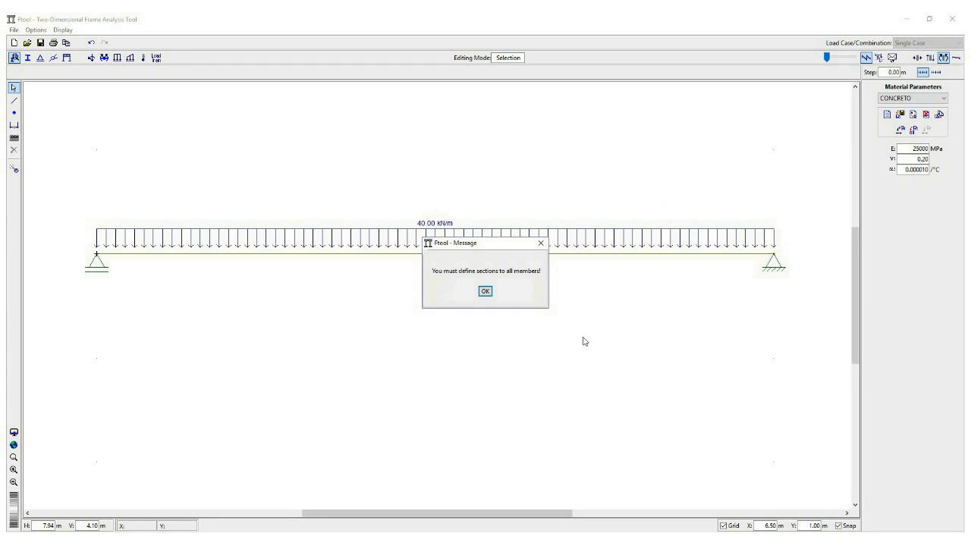
left_click(486, 292)
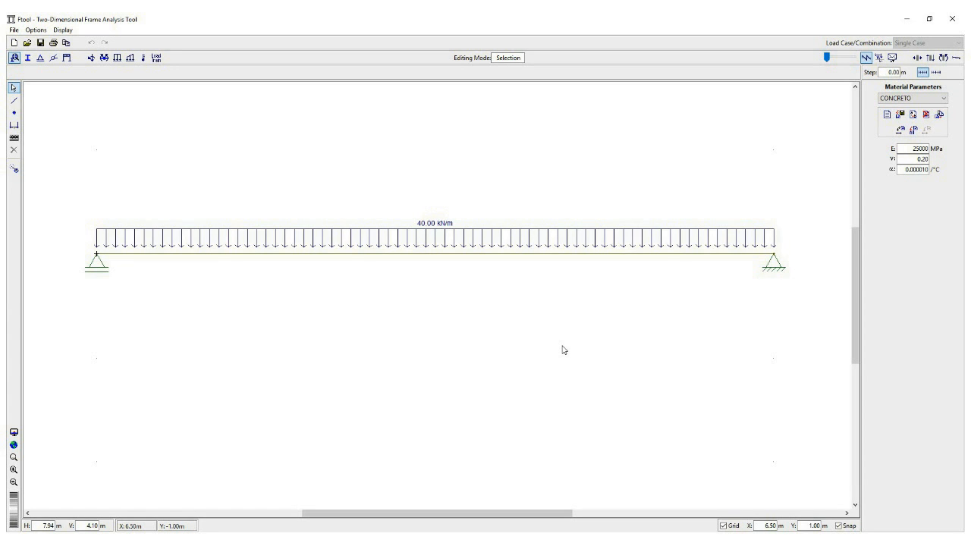
Create new section properties labelled VIGA15X60 using the parametrized Rectangle shape.
left_click(29, 60)
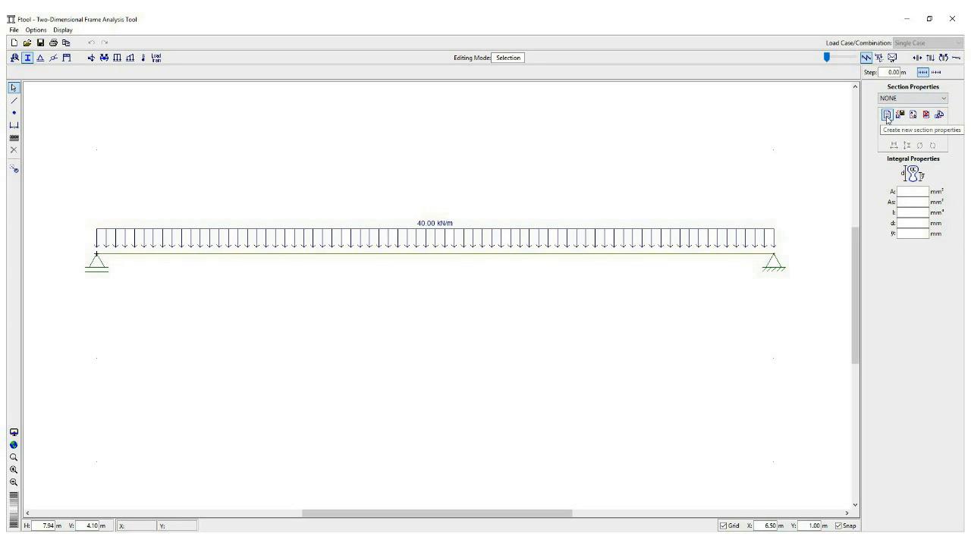
left_click(887, 115)
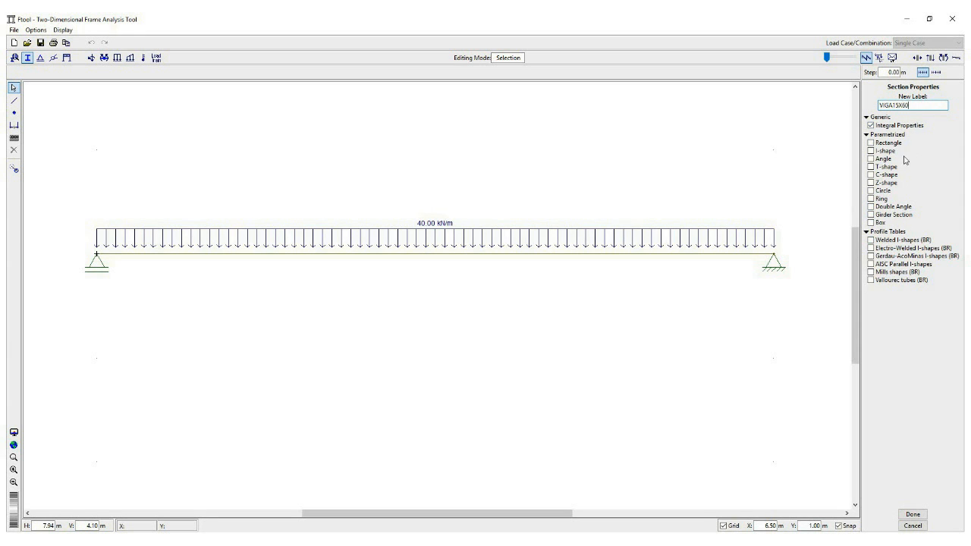
left_click(871, 142)
left_click(912, 514)
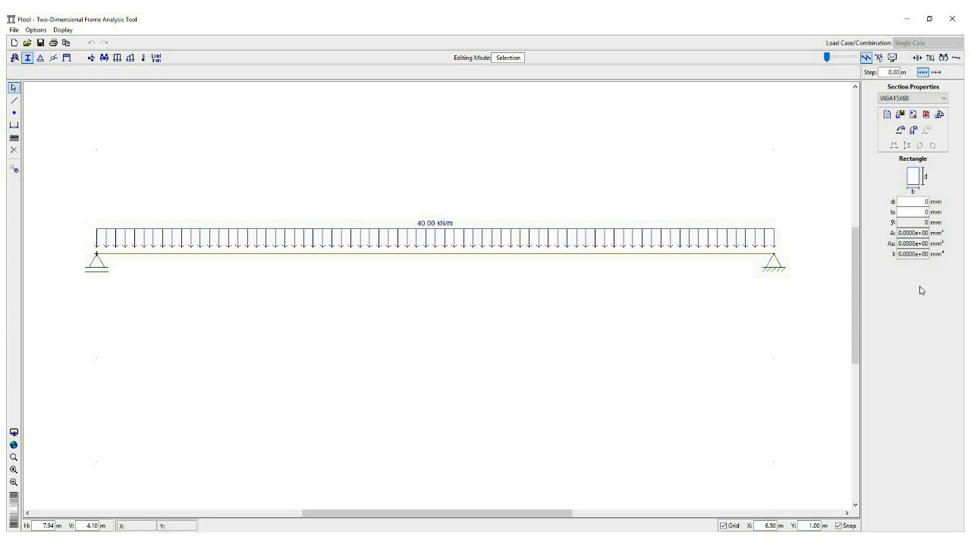
Check the beam's cross-section dimensions in the ArchiCAD detail and return to Ftool.
left_click(391, 539)
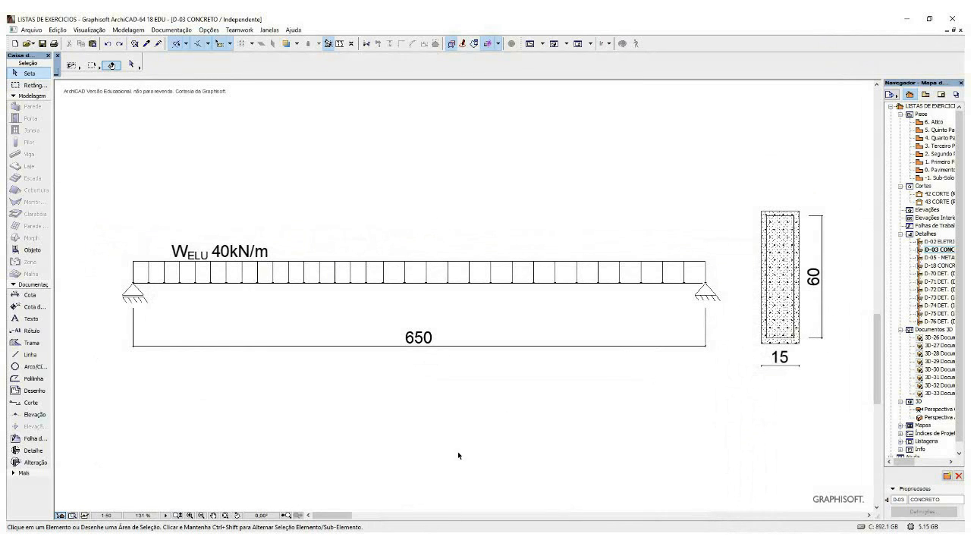
left_click(391, 540)
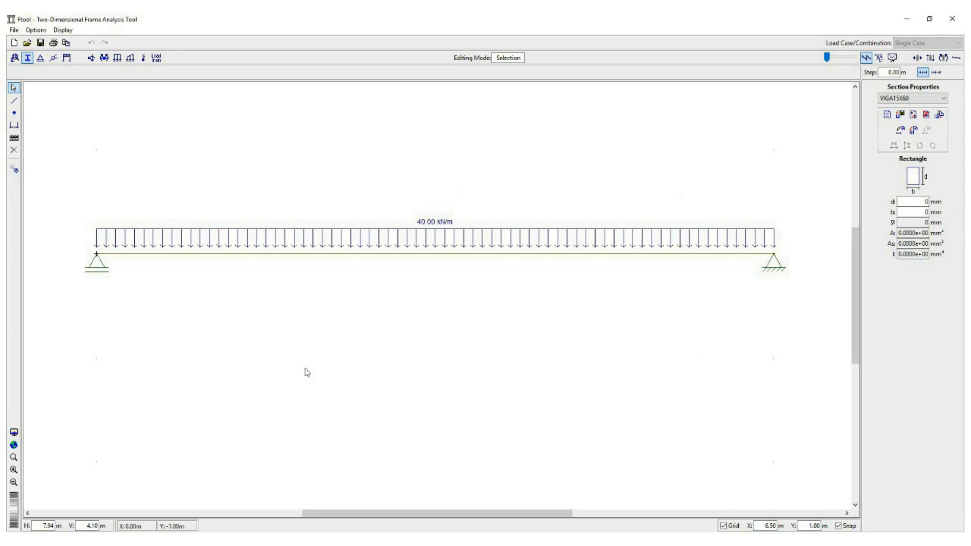
In the units and number formatting settings, choose the SI preset and set displacement to centimeters with the x.xx format.
left_click(37, 31)
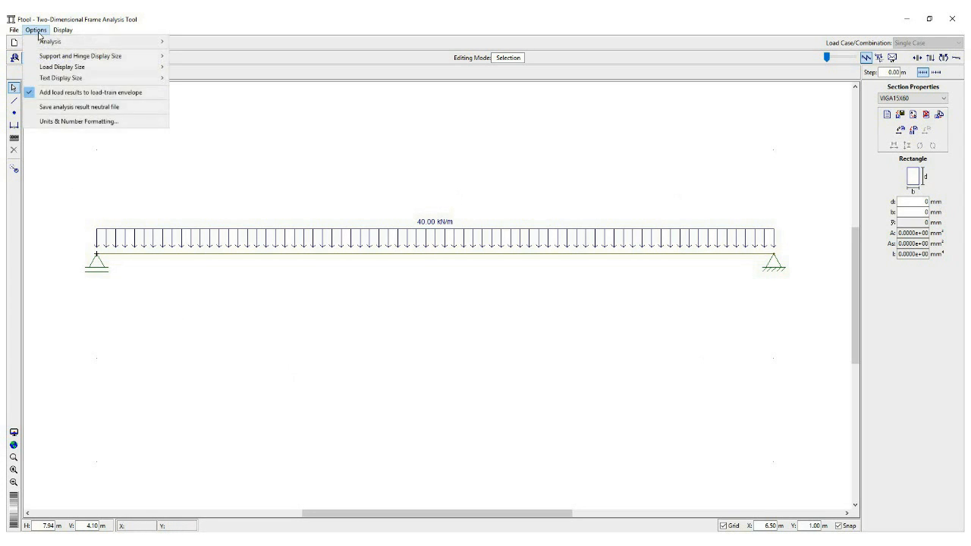
left_click(98, 122)
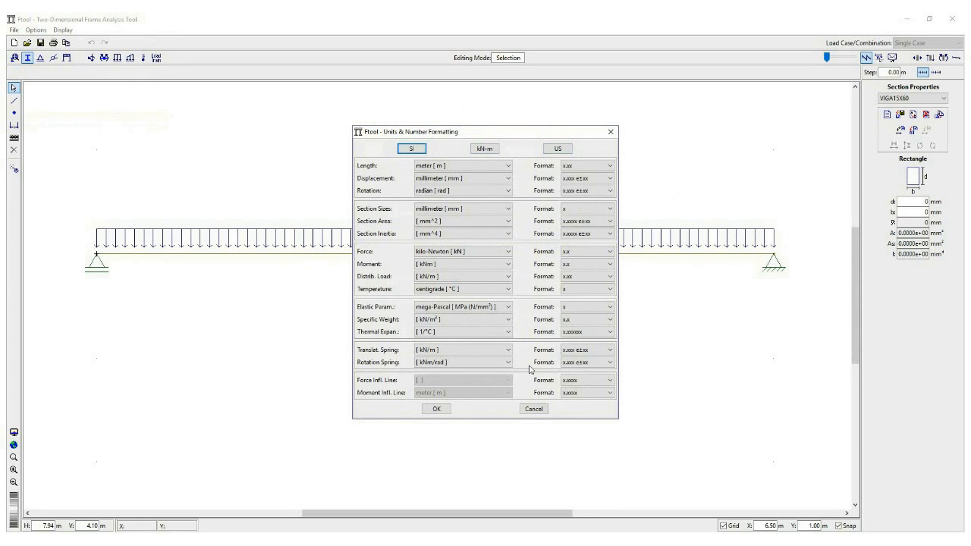
left_click(411, 149)
left_click(511, 182)
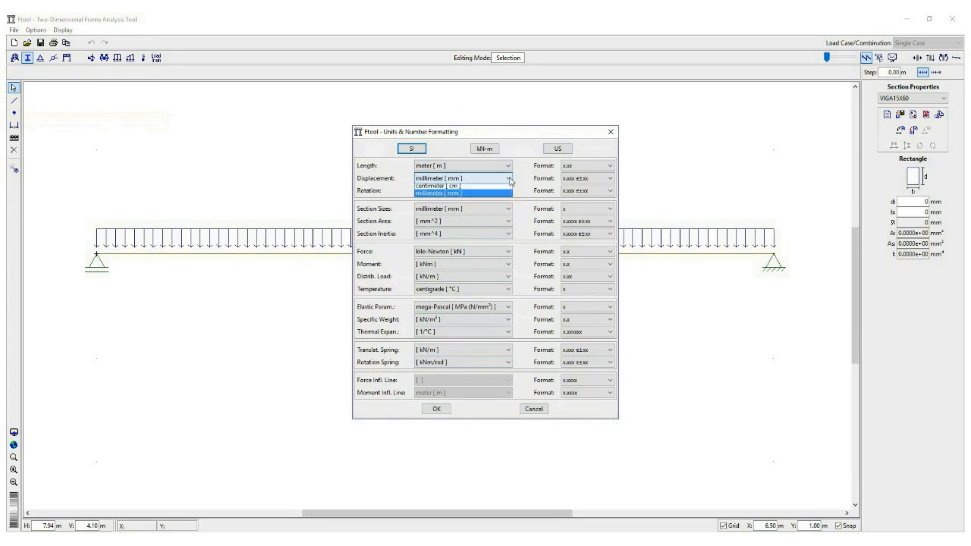
left_click(481, 198)
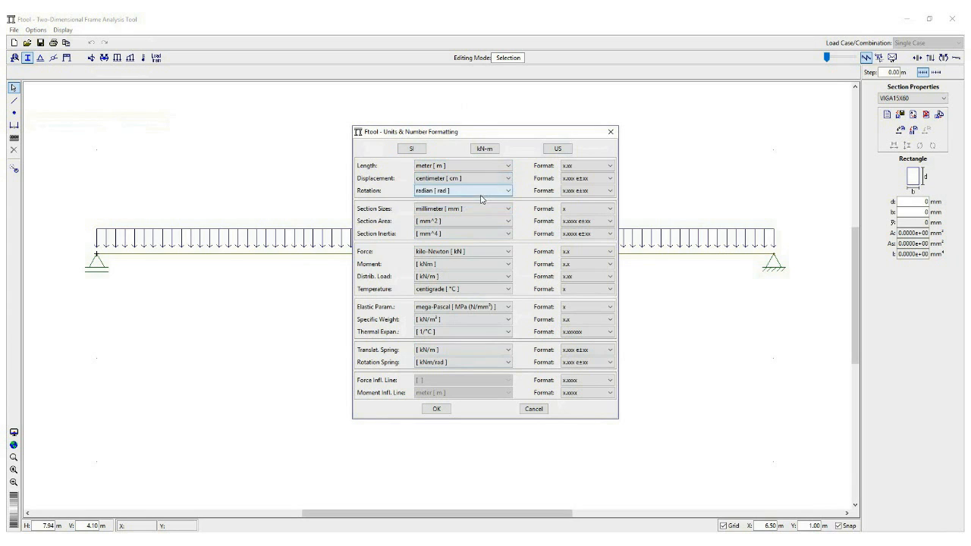
left_click(610, 178)
left_click_drag(611, 213, 614, 201)
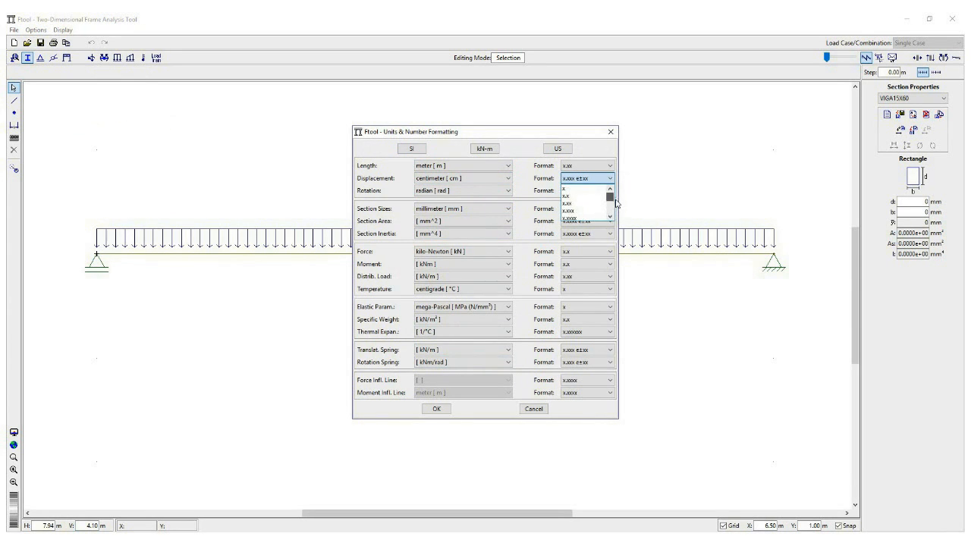
left_click(593, 203)
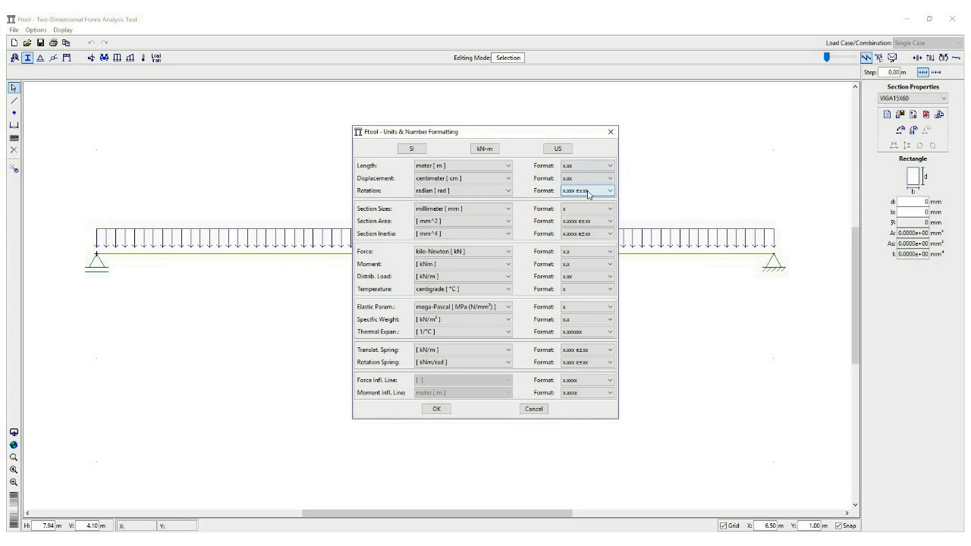
left_click(611, 194)
left_click(593, 193)
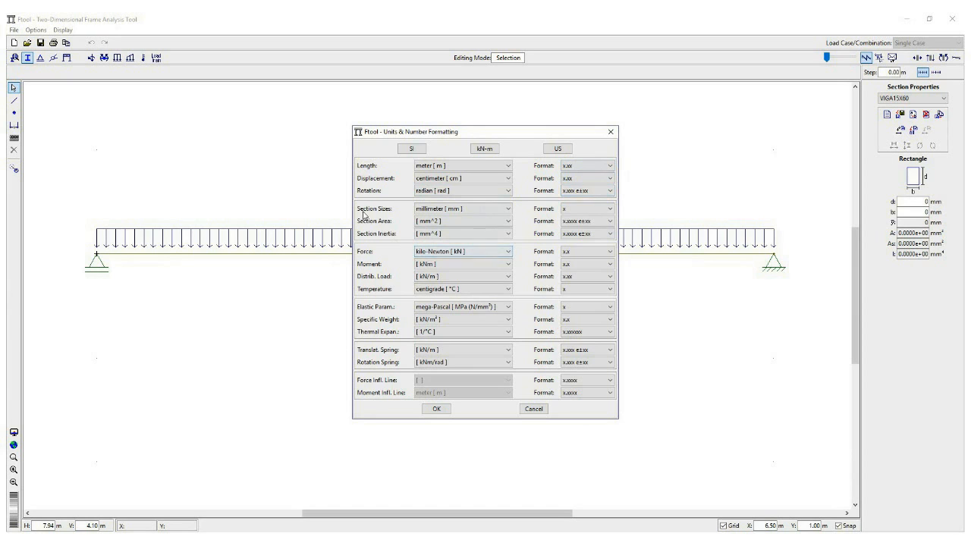
Set the section sizes unit to centimeters with the x.xx number format.
left_click(497, 212)
left_click(479, 226)
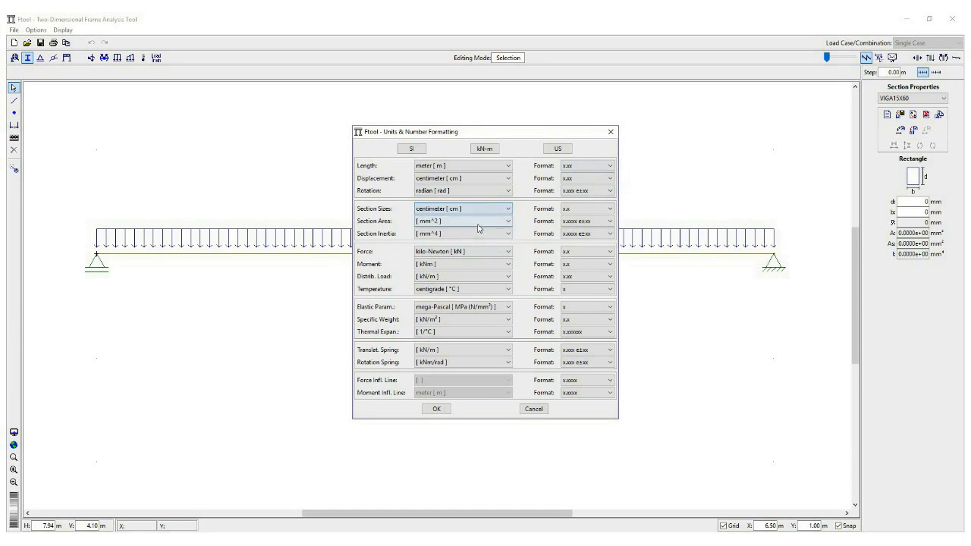
left_click(610, 210)
left_click(612, 212)
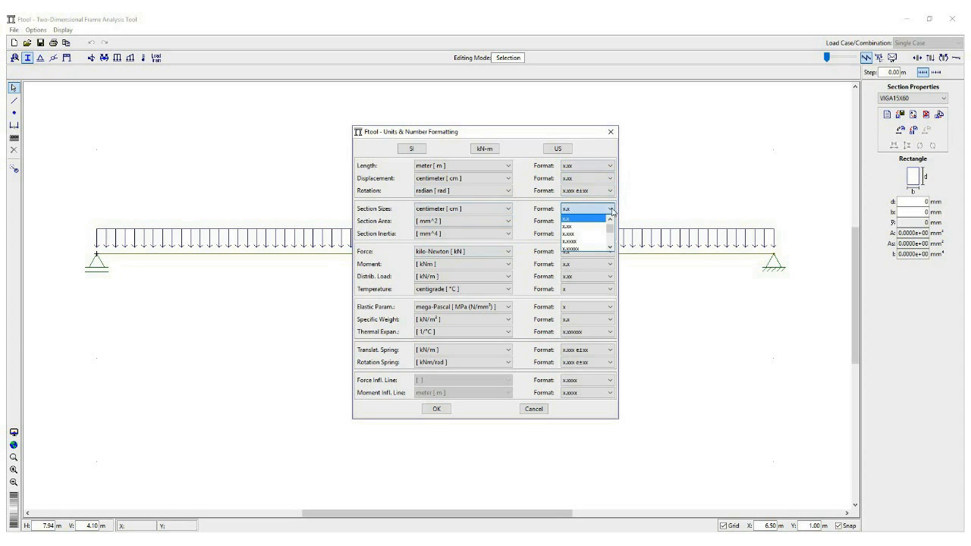
left_click(587, 230)
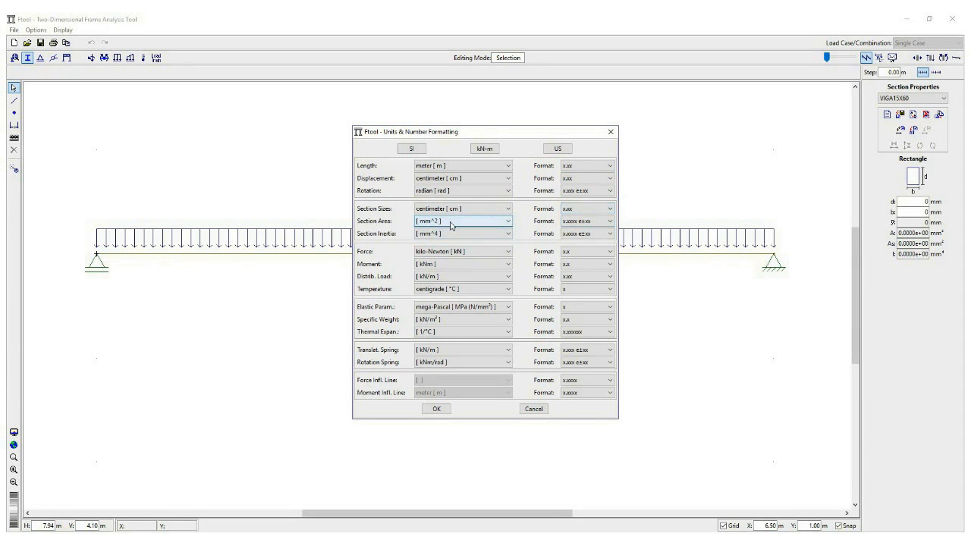
Set the section area to cm^2 and the section inertia to cm^4, both with the x.xx number format.
left_click(507, 226)
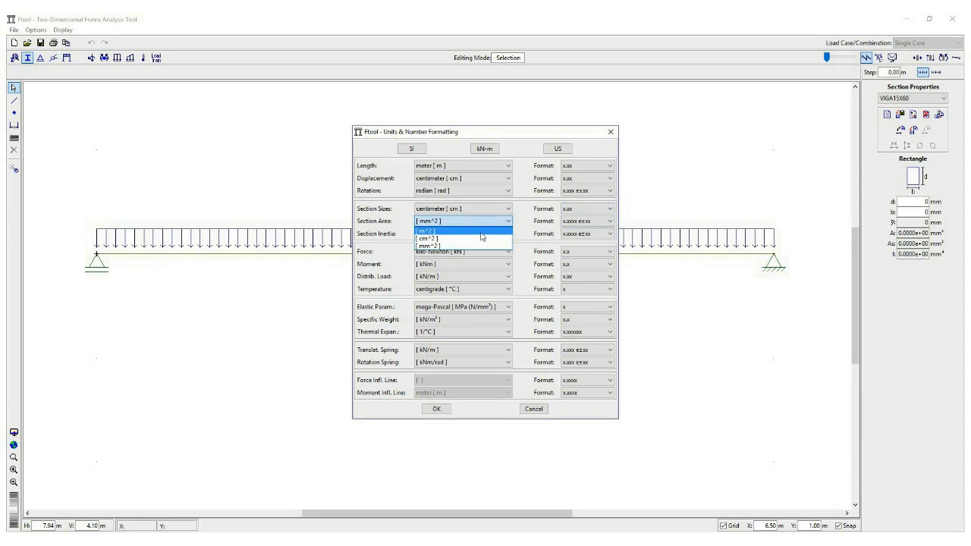
left_click(475, 238)
scroll(580, 221, "up", 3)
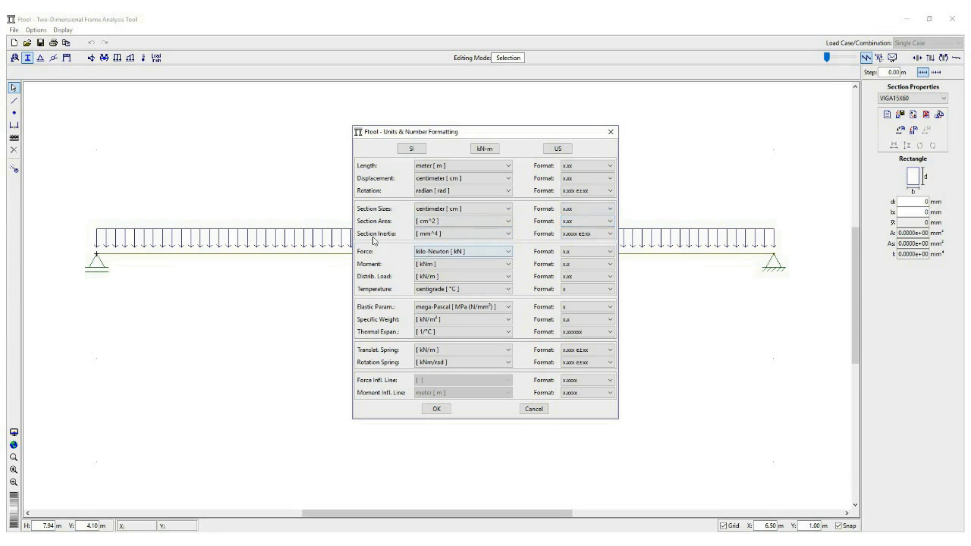
left_click(500, 234)
left_click(457, 251)
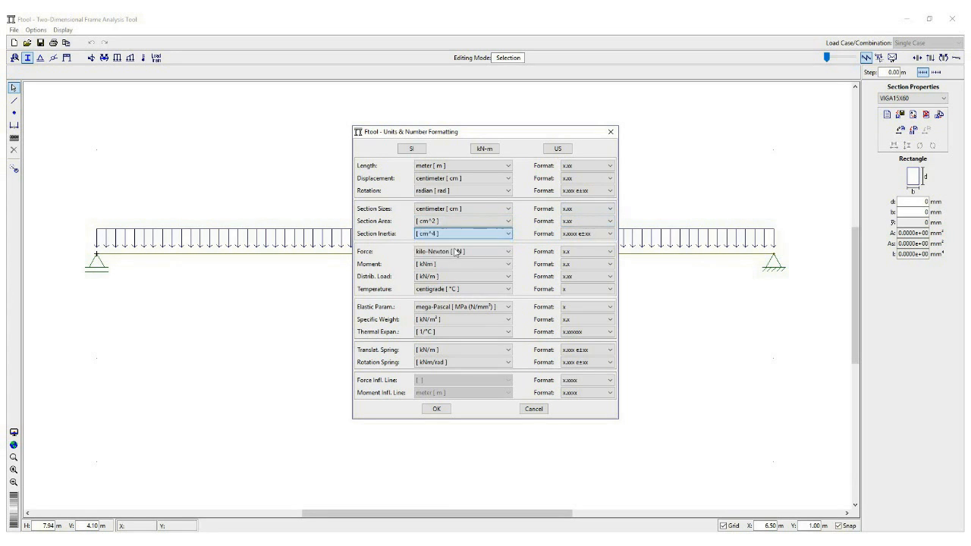
left_click(609, 234)
left_click_drag(608, 266, 610, 257)
left_click(587, 244)
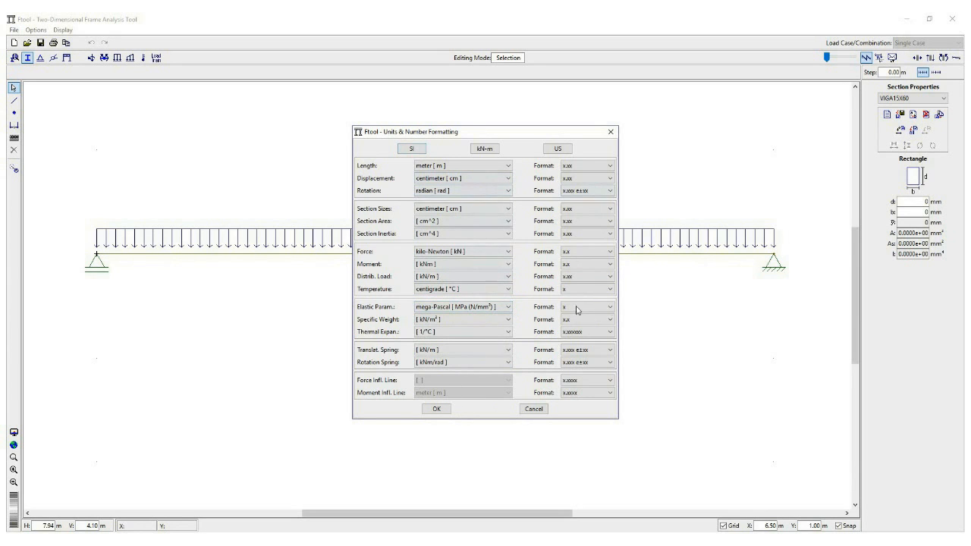
Apply the unit settings and set the VIGA15X60 rectangle section to height d 65 cm and width b 15 cm.
left_click(437, 409)
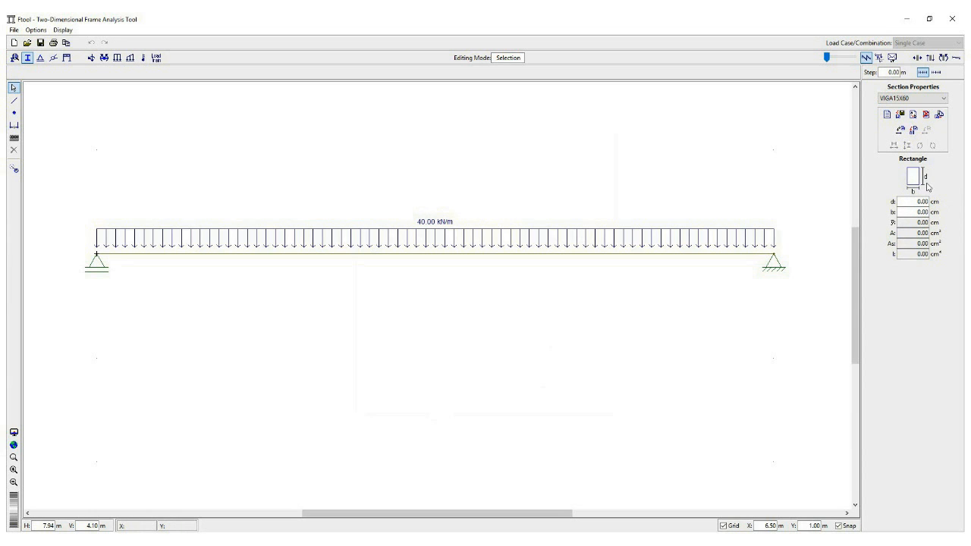
left_click_drag(912, 202, 937, 199)
type("65")
key("Tab")
type("15")
key("Tab")
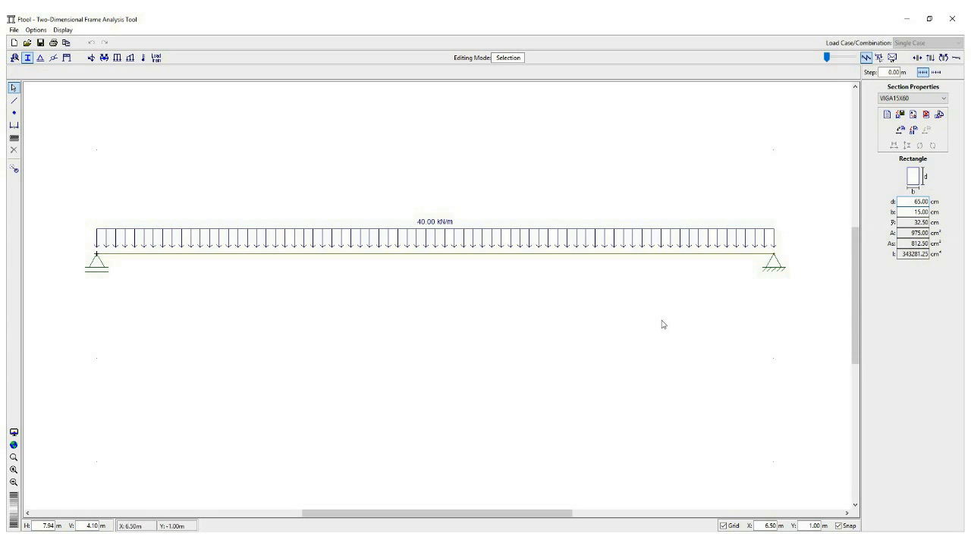
Select the whole beam and assign the VIGA15X60 section properties to it.
left_click_drag(77, 249, 812, 263)
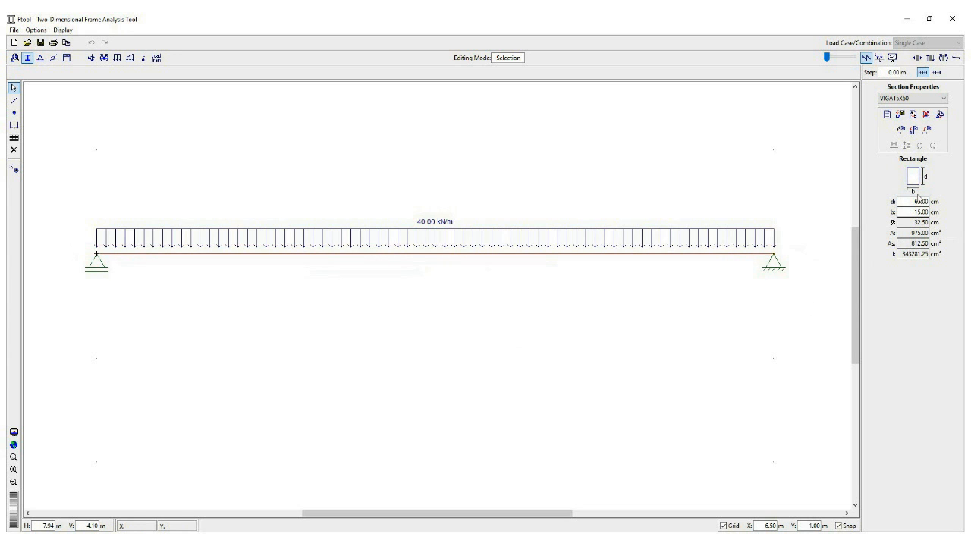
left_click(928, 130)
left_click(508, 334)
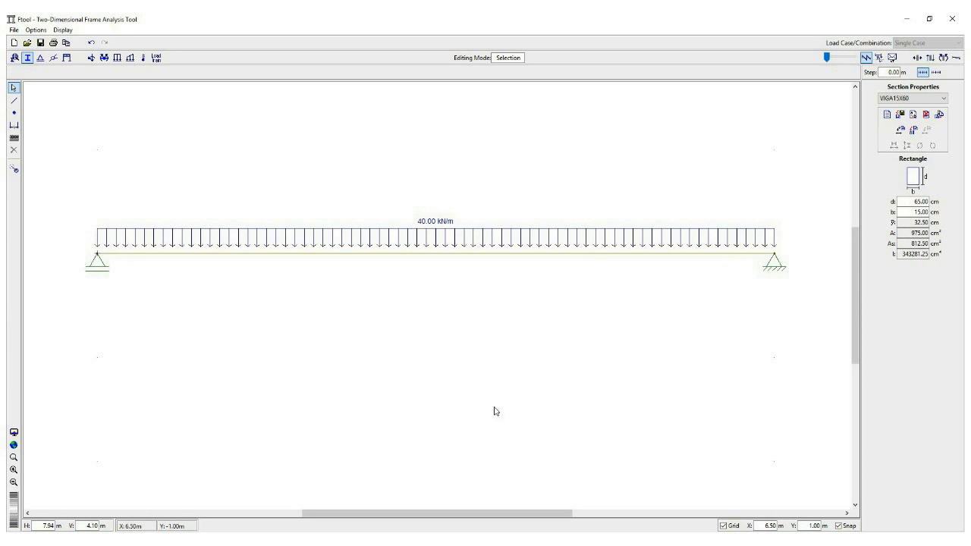
Save the model to the desktop (Área de Trabalho) as VIGA.
left_click(42, 45)
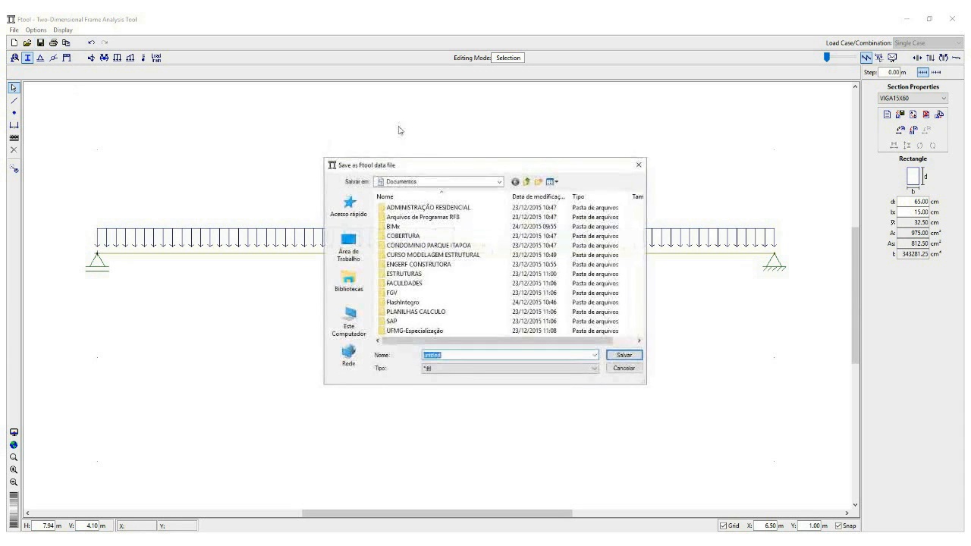
left_click(350, 247)
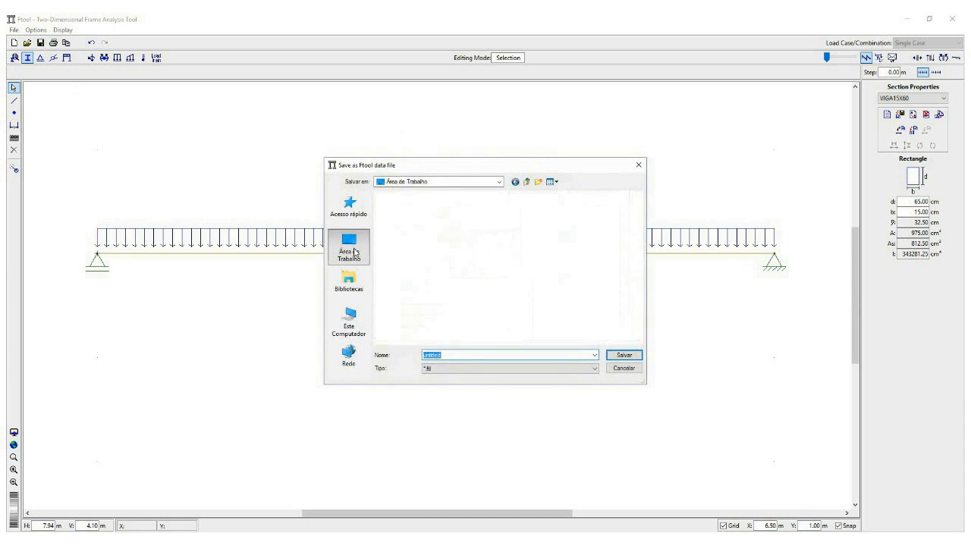
double_click(446, 355)
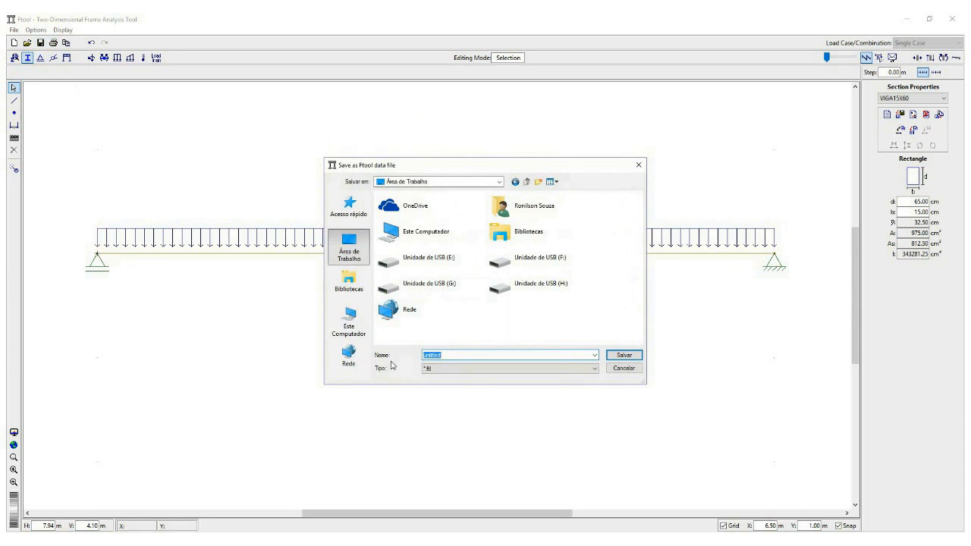
type("VIGA")
left_click(618, 353)
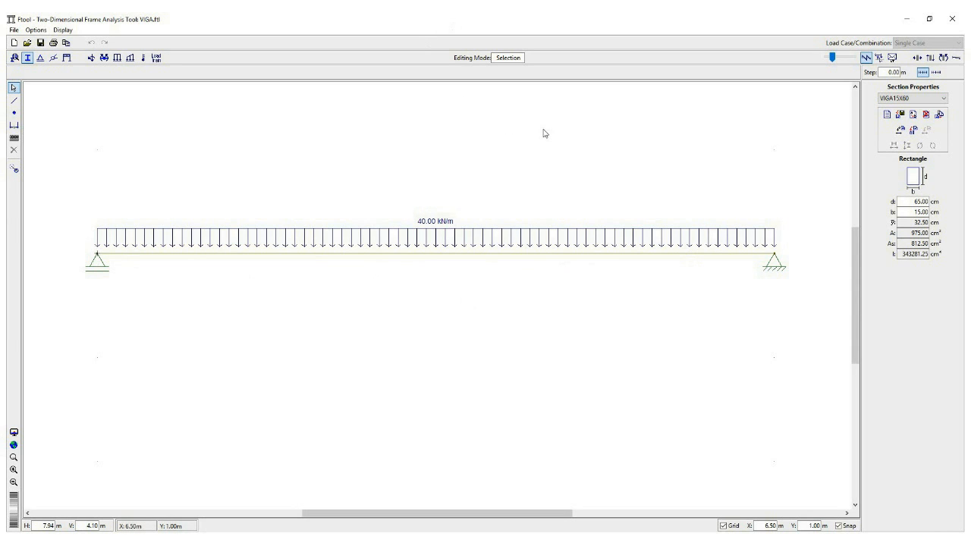
Display the beam's axial force diagram, followed by its shear force diagram.
left_click(920, 58)
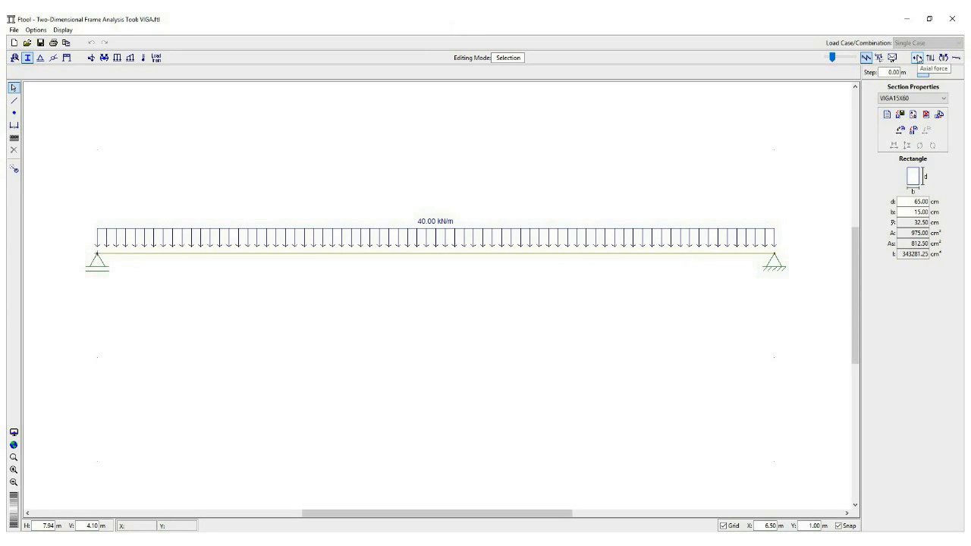
left_click(918, 59)
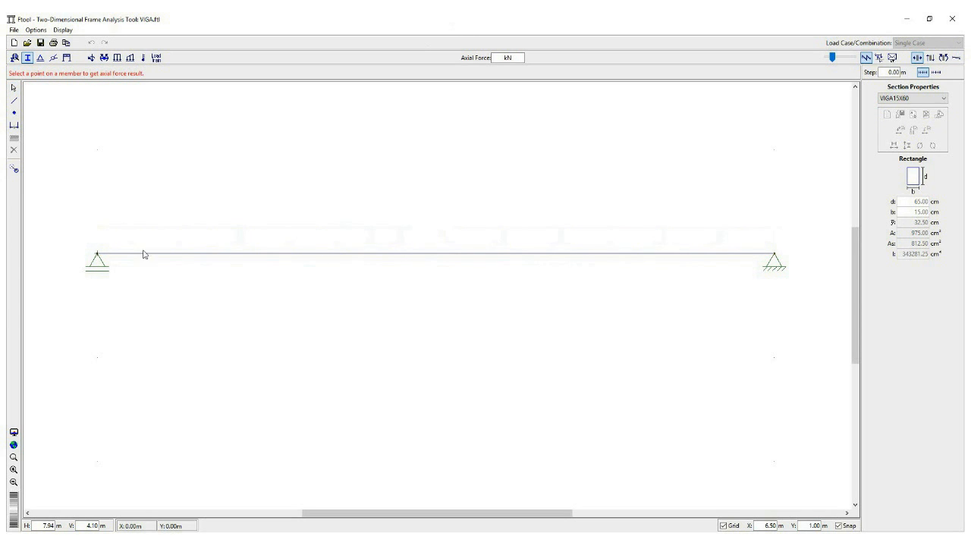
left_click(931, 60)
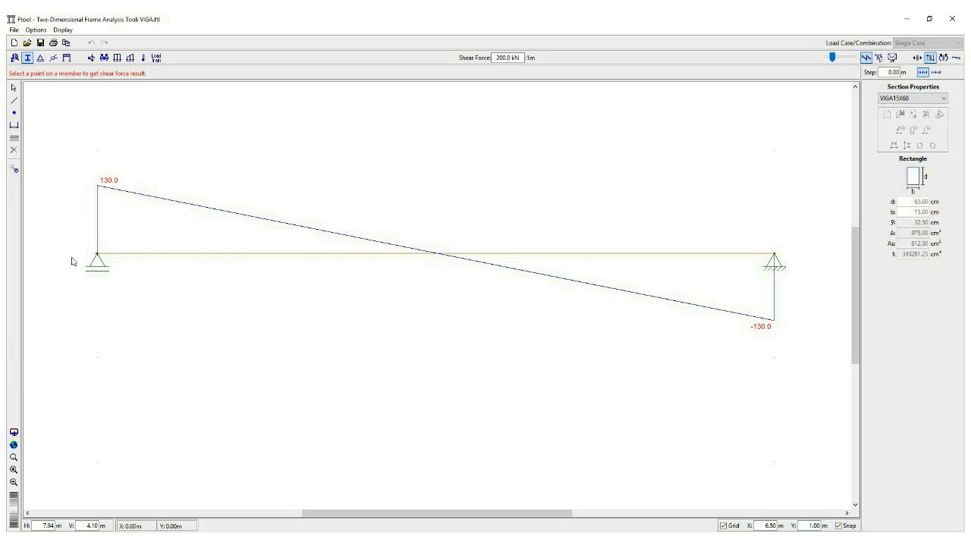
Query the shear force at several points along the beam and clear the point selection.
left_click(129, 256)
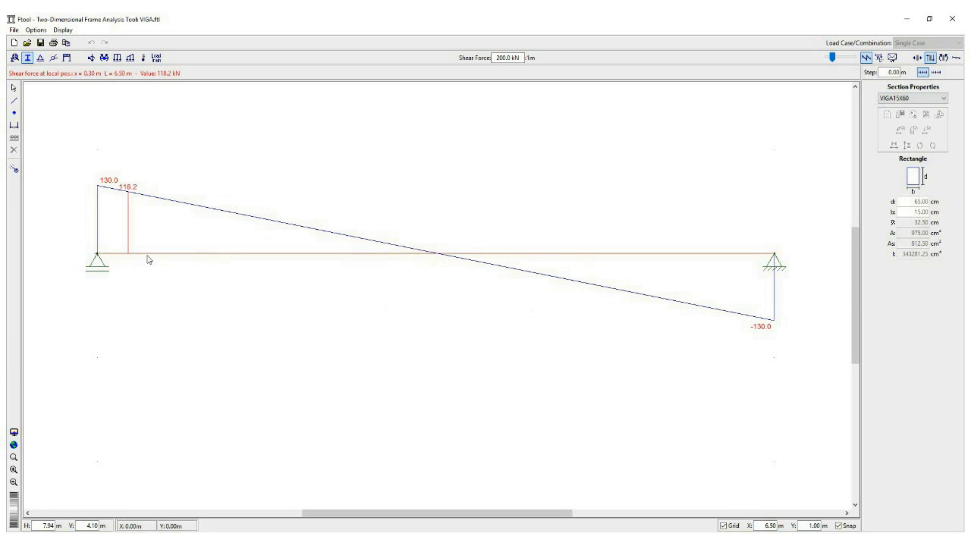
left_click(170, 256)
left_click(209, 255)
left_click(251, 255)
left_click(325, 255)
left_click(497, 260)
left_click(561, 259)
left_click(647, 258)
left_click(541, 348)
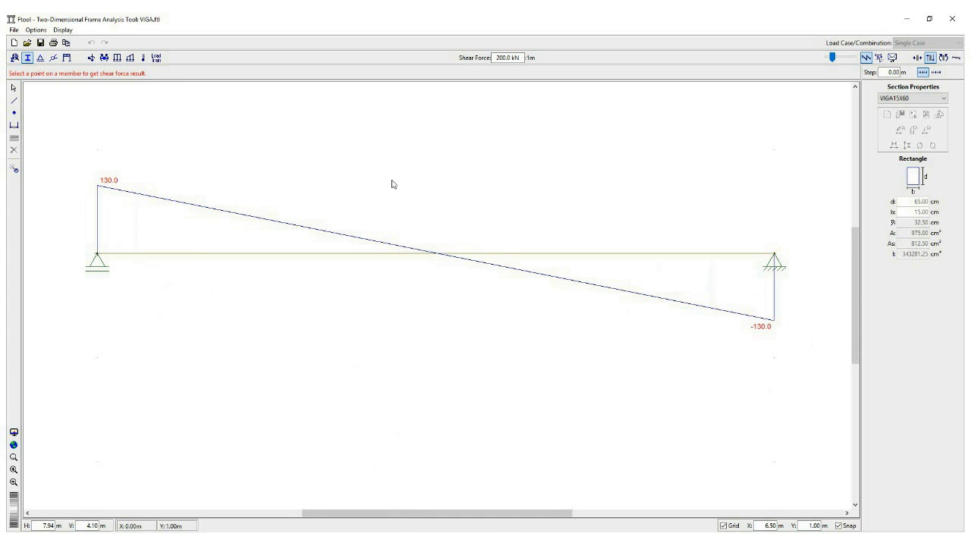
Switch to Calculator, compute 40 × 6,5 / 2 to check the support shear, clear it and return to Ftool.
left_click(478, 540)
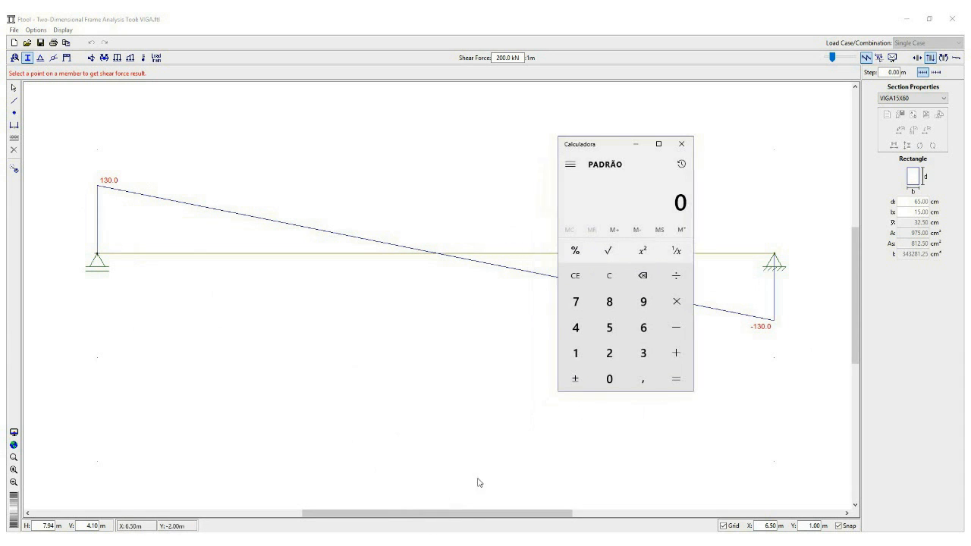
type("40")
type("6,5/")
type("2")
key("Return")
key("Escape")
left_click(635, 144)
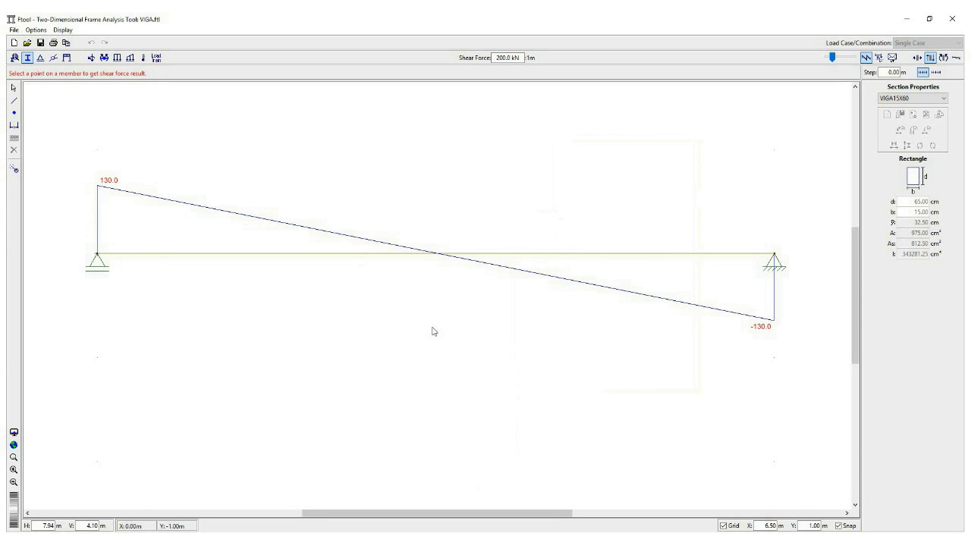
Display the bending moment diagram, query the moment at many points along the whole span, and clear the point selection.
left_click(945, 59)
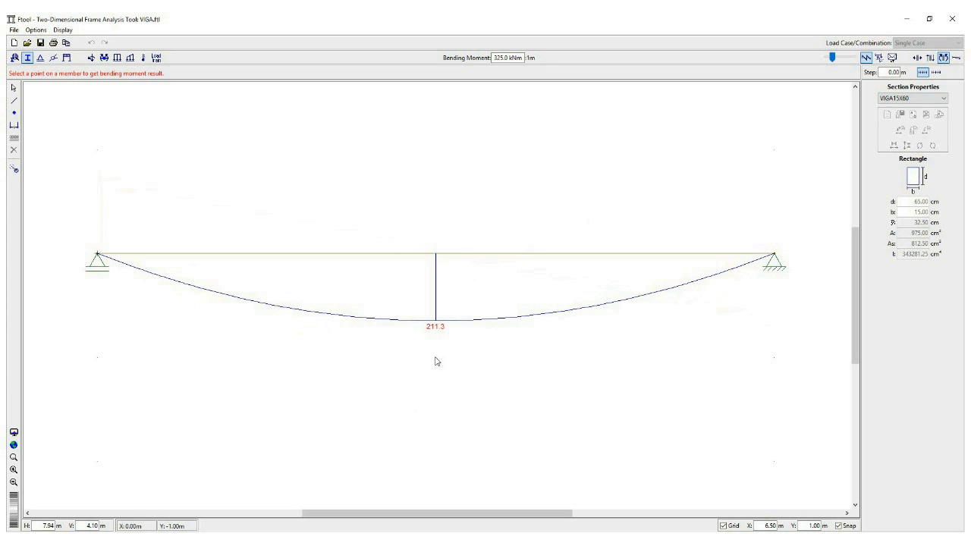
left_click(333, 258)
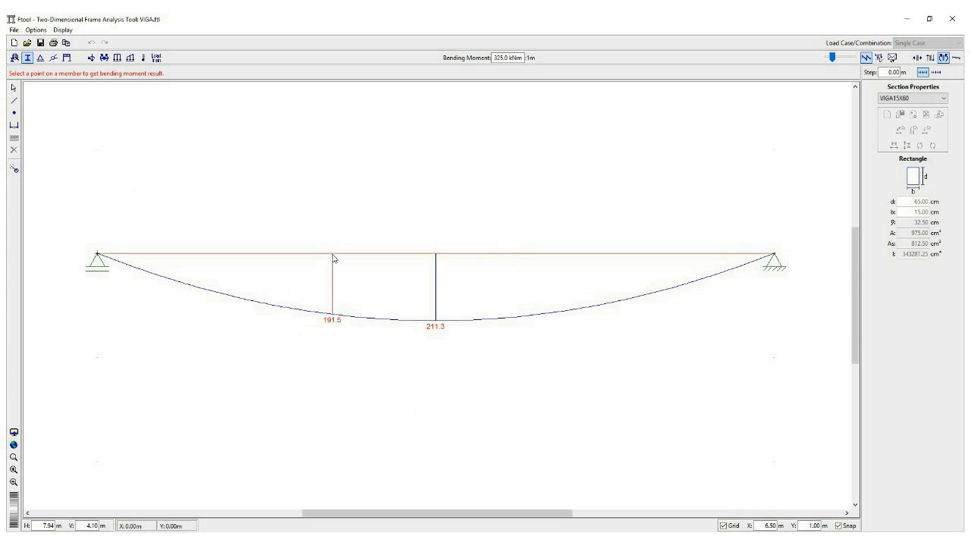
left_click(292, 259)
left_click(242, 259)
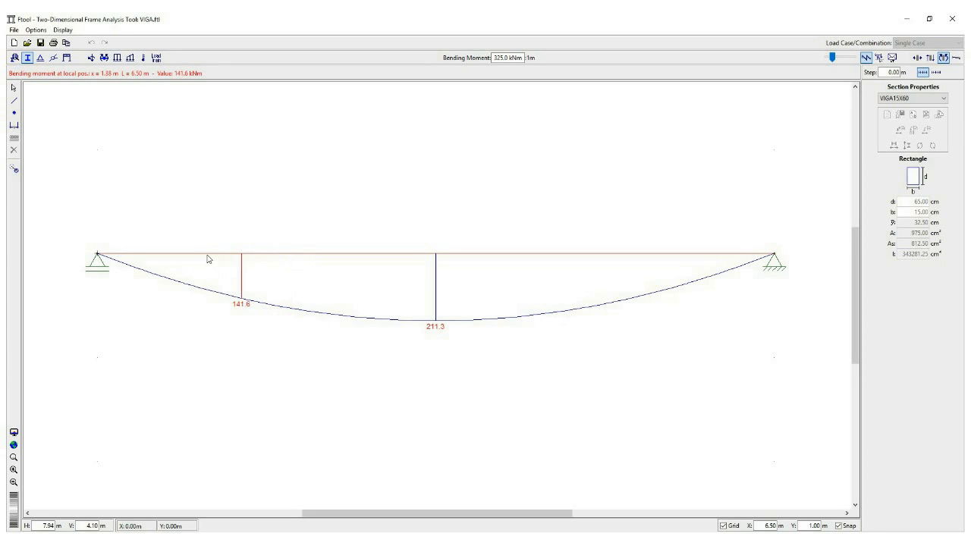
left_click(208, 260)
left_click(170, 257)
left_click(145, 258)
left_click(116, 258)
left_click(189, 258)
left_click(245, 259)
left_click(323, 260)
left_click(372, 259)
left_click(483, 258)
left_click(523, 258)
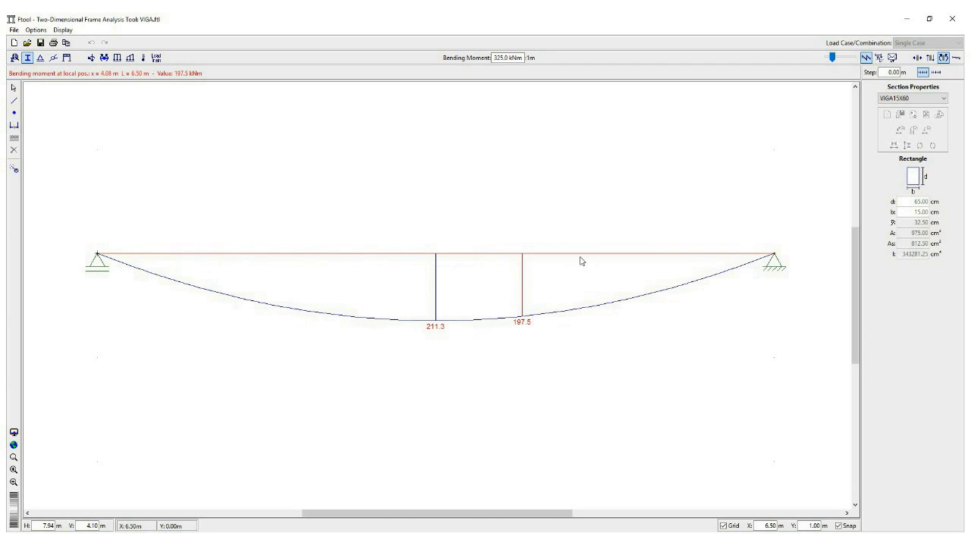
left_click(569, 258)
left_click(609, 259)
left_click(639, 257)
left_click(726, 258)
left_click(660, 256)
left_click(585, 257)
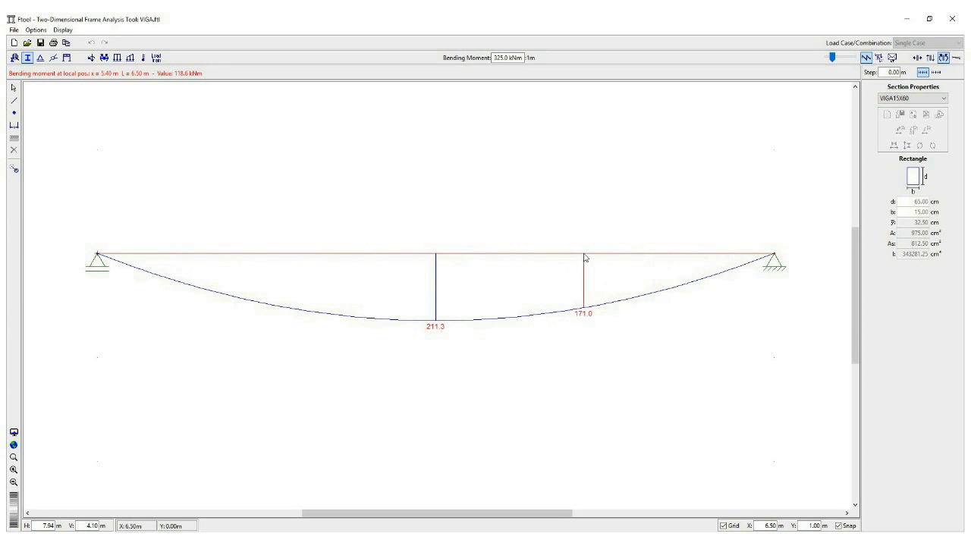
left_click(501, 256)
left_click(396, 258)
left_click(334, 259)
left_click(277, 257)
left_click(328, 257)
left_click(358, 256)
left_click(473, 256)
left_click(527, 257)
left_click(580, 257)
left_click(639, 257)
left_click(696, 256)
left_click(314, 257)
left_click(256, 261)
left_click(219, 261)
left_click(175, 260)
left_click(144, 260)
left_click(186, 260)
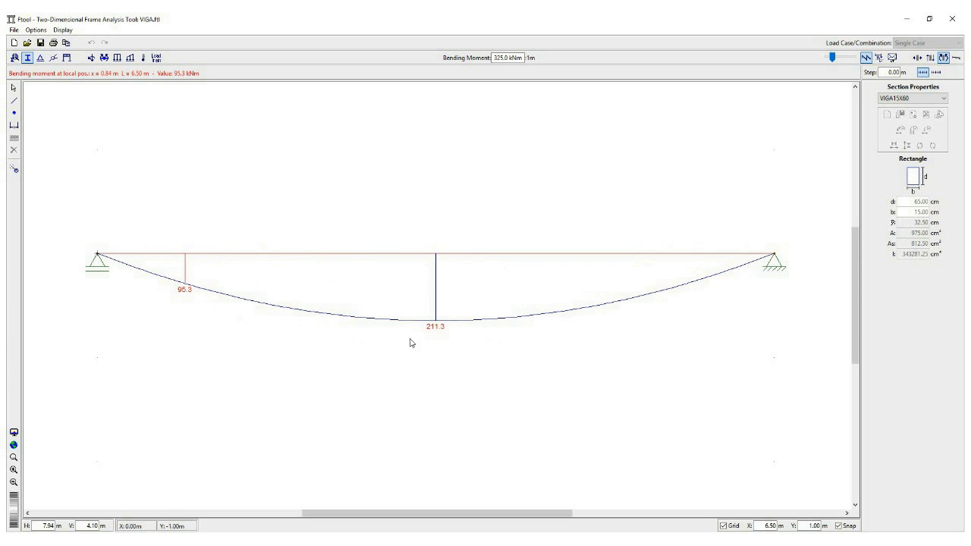
left_click(493, 363)
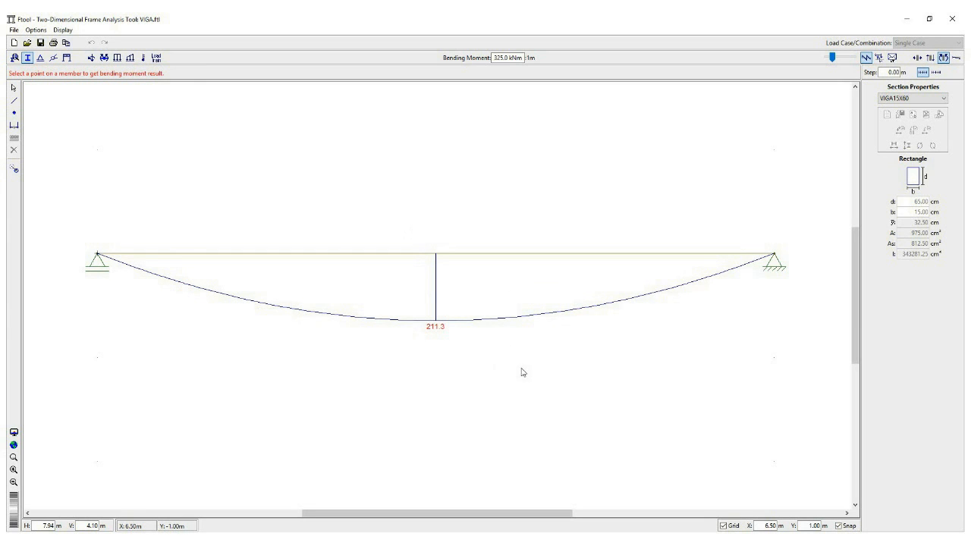
Switch to Calculator, compute 40 × 6,5 × 6,5 / 8 to check the midspan moment, and return to Ftool.
left_click(422, 539)
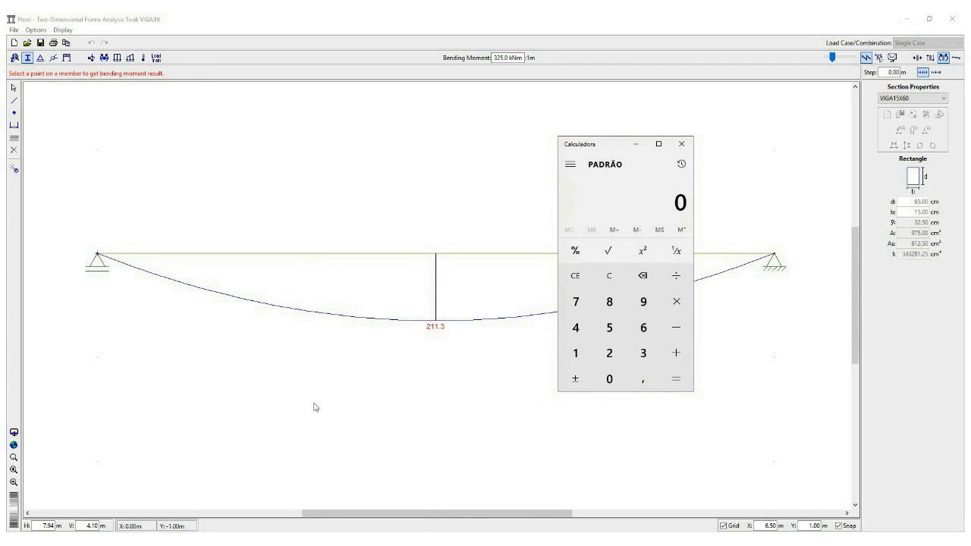
type("40*6,5*6,5")
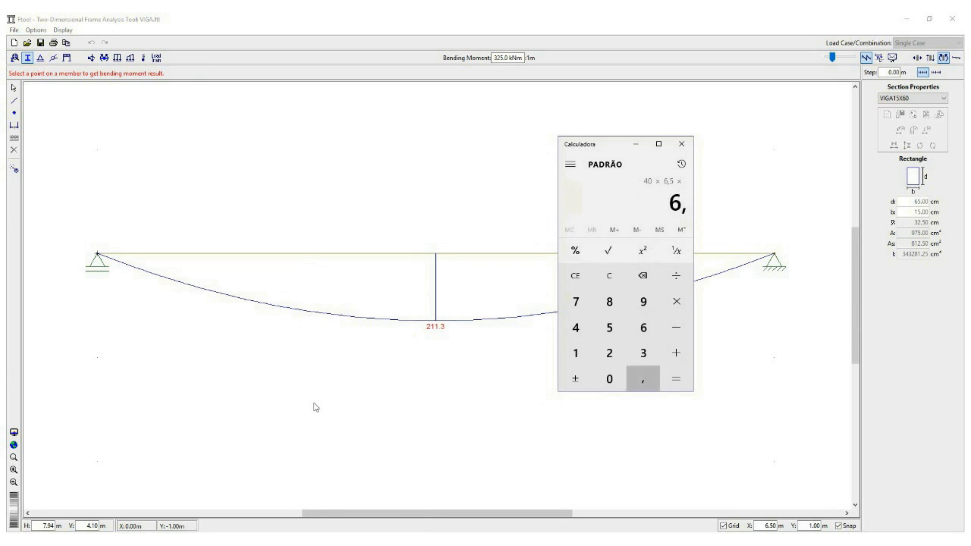
type("/8")
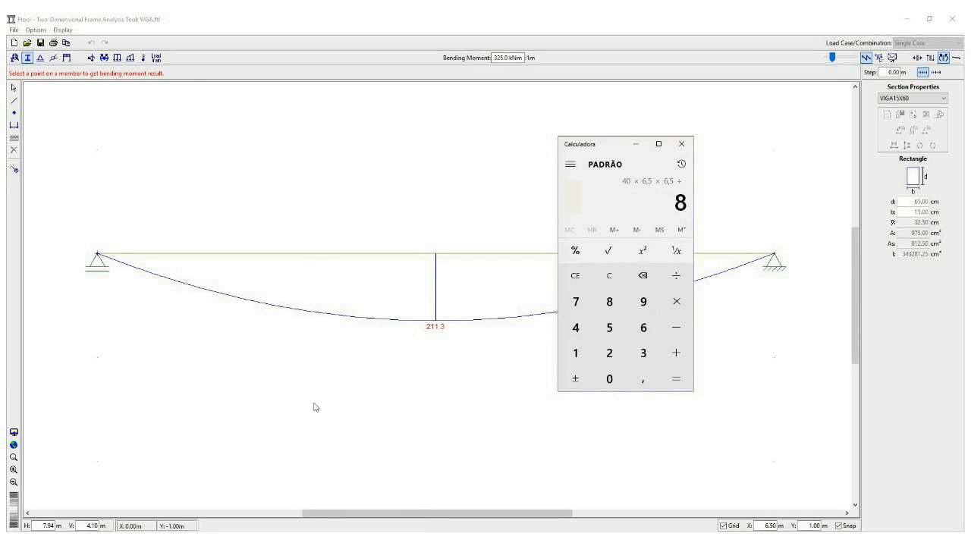
key("Return")
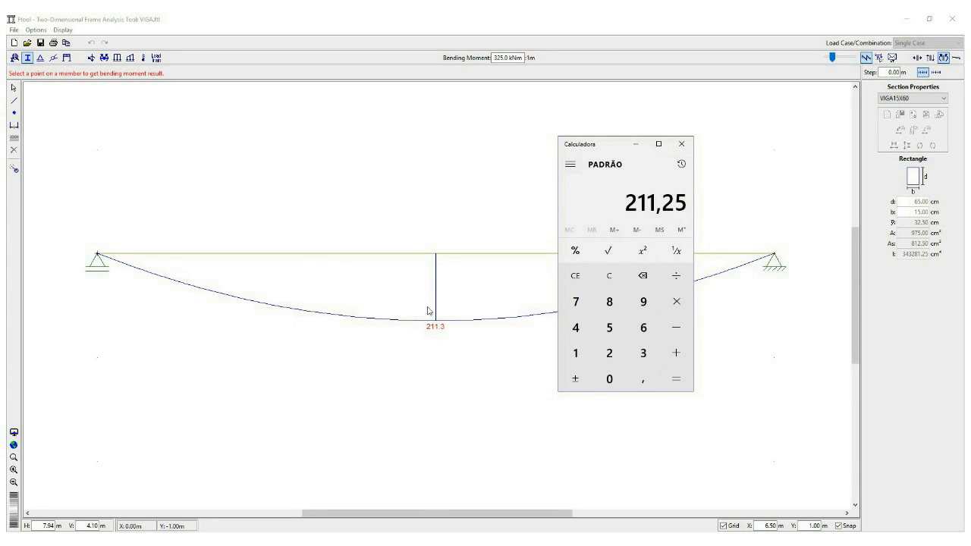
left_click(635, 144)
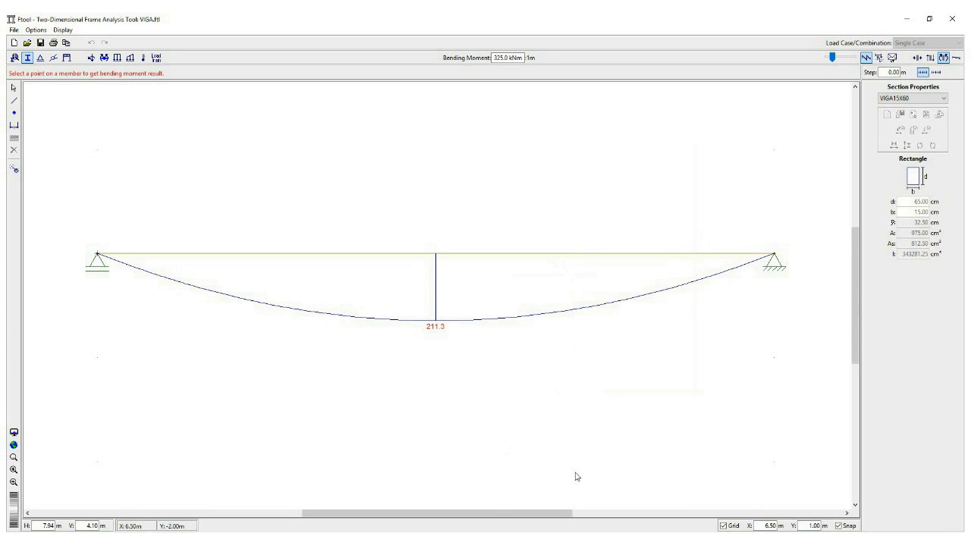
left_click(533, 539)
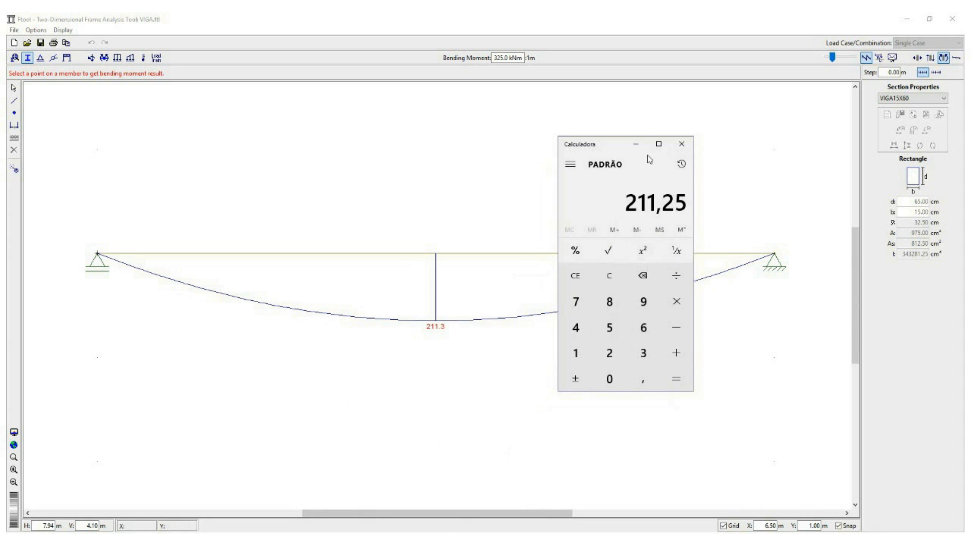
left_click(630, 153)
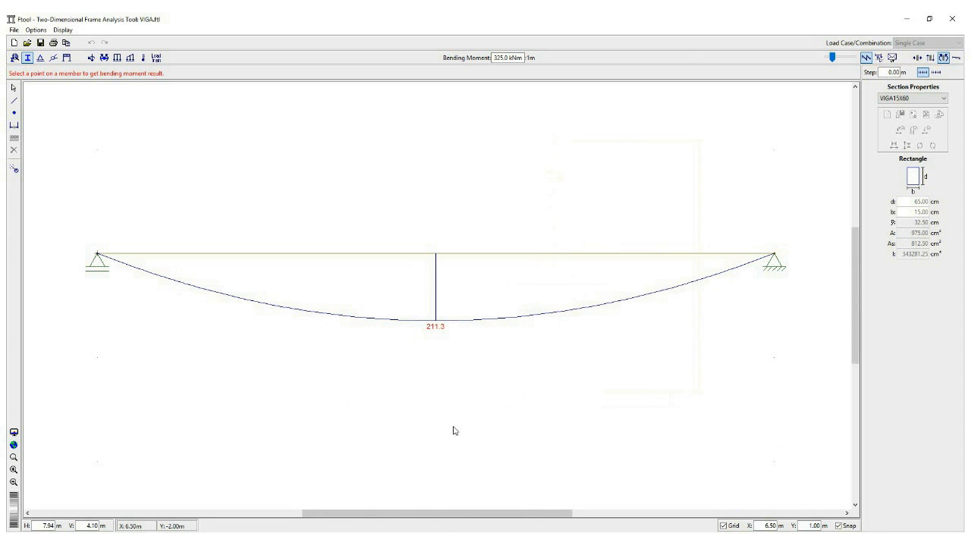